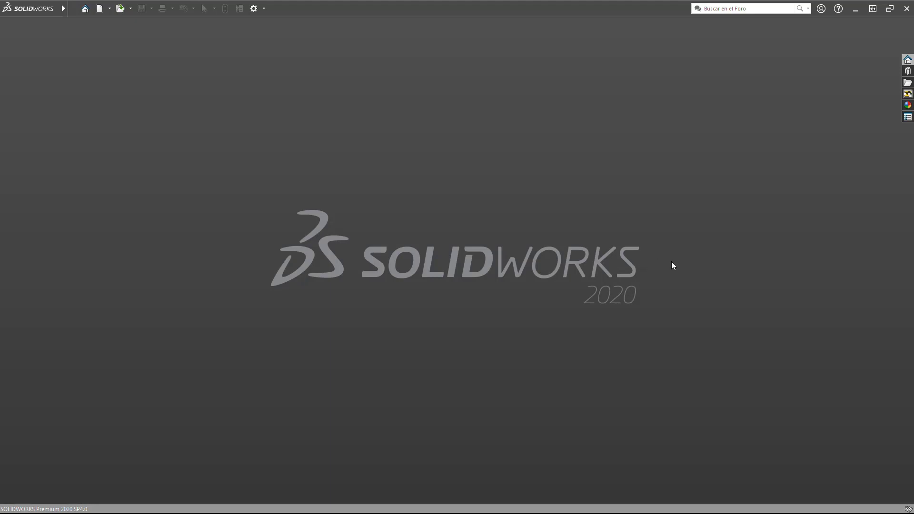
Step: Create a new part and start a sketch on the Top plane
key(ctrl+n)
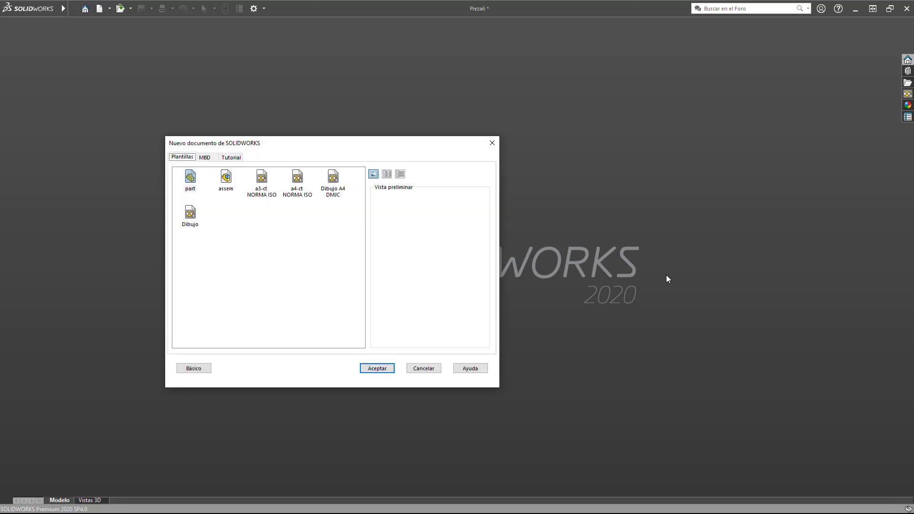
key(Return)
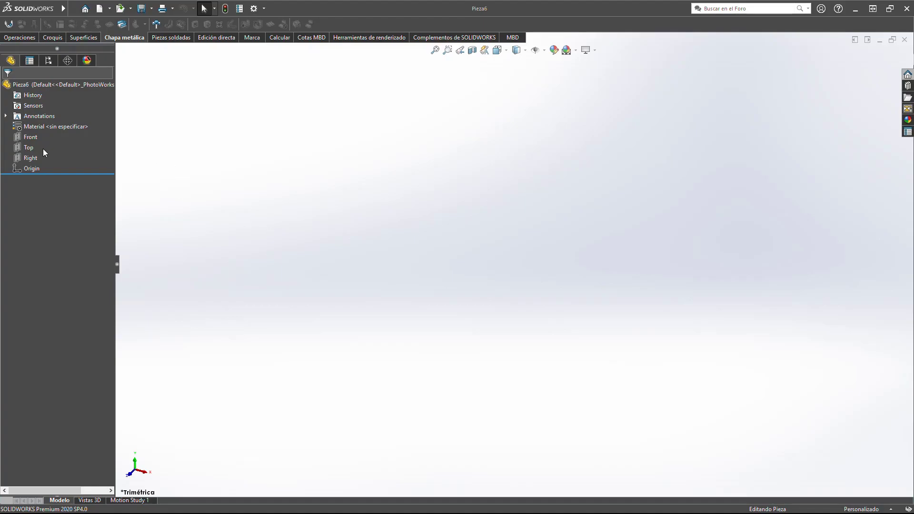
click(30, 150)
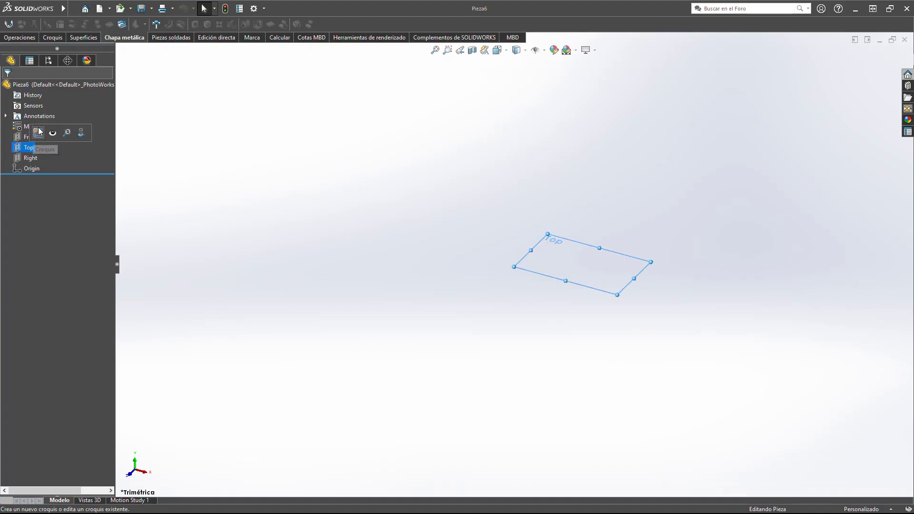
click(53, 130)
Step: Draw a 400 × 200 mm centre rectangle at the origin
click(69, 26)
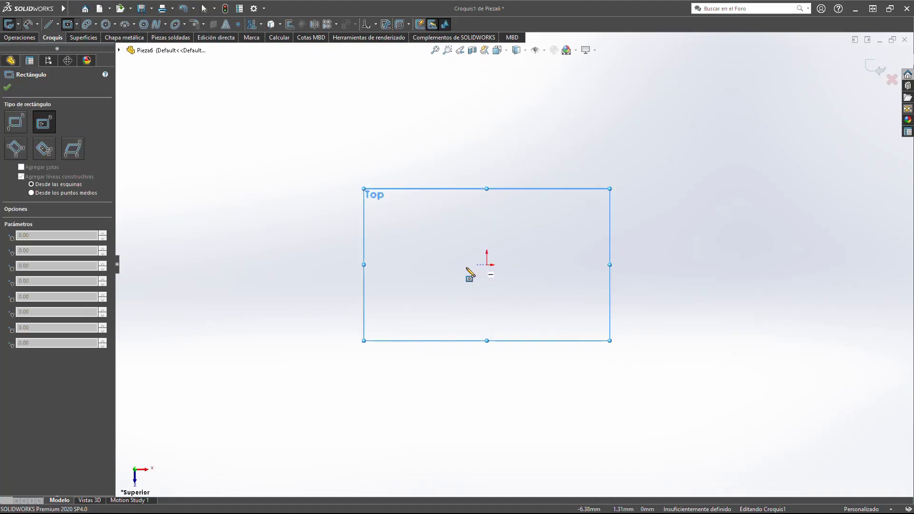
click(487, 265)
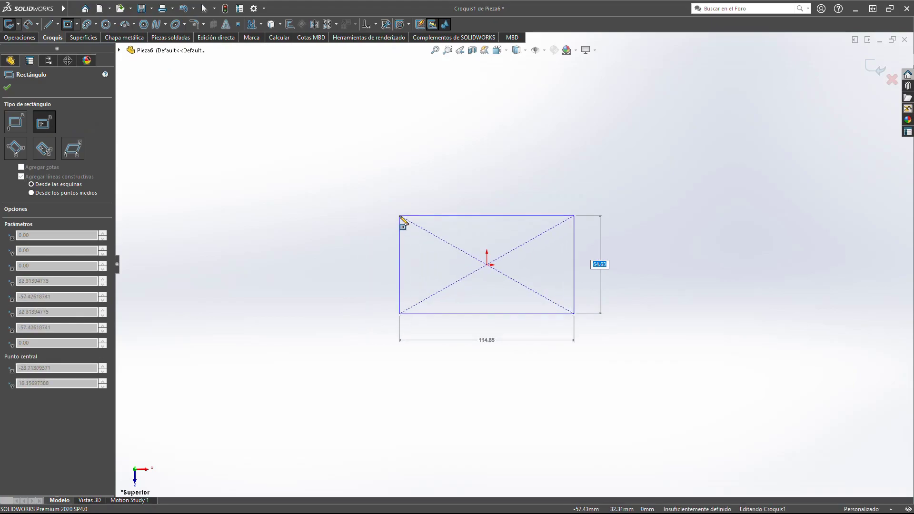
key(Tab)
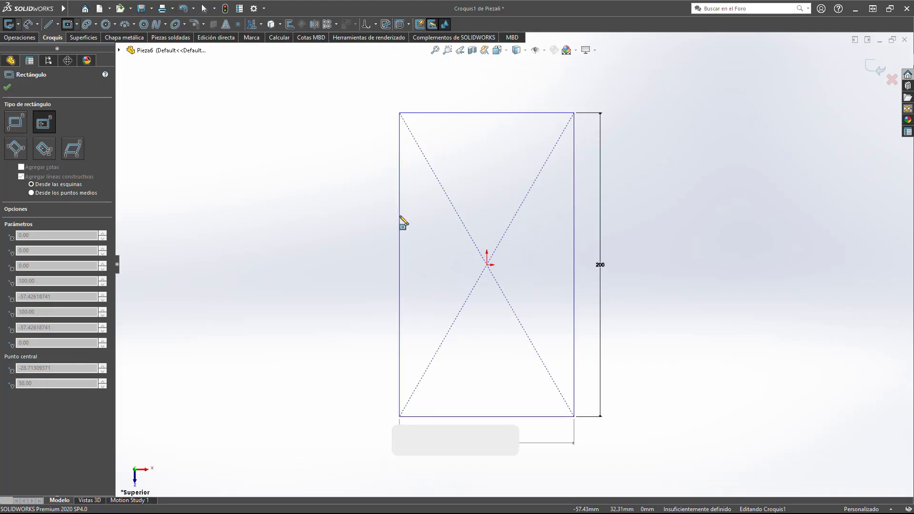
text(400)
key(Return)
key(Escape)
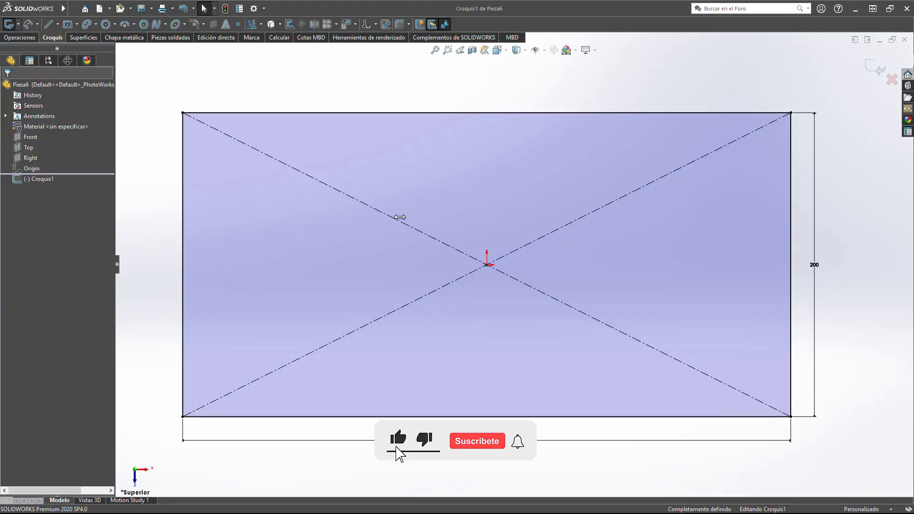
key(f)
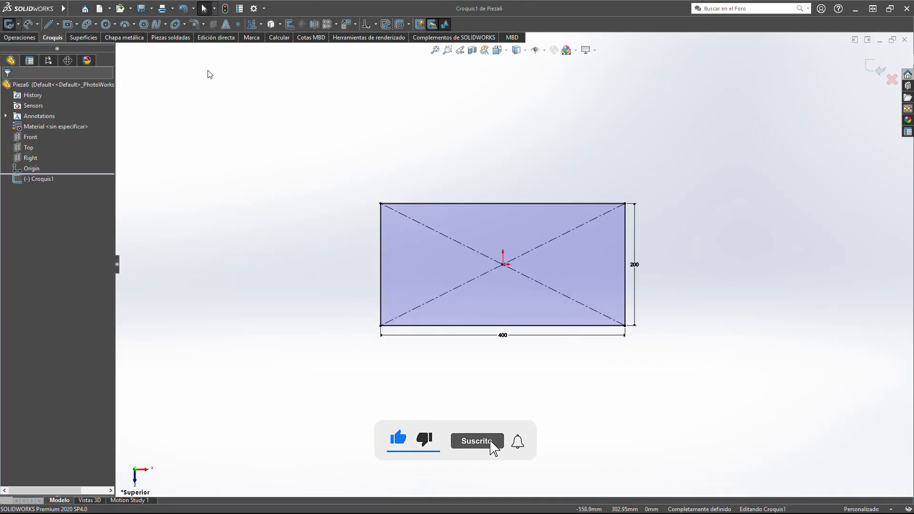
click(59, 25)
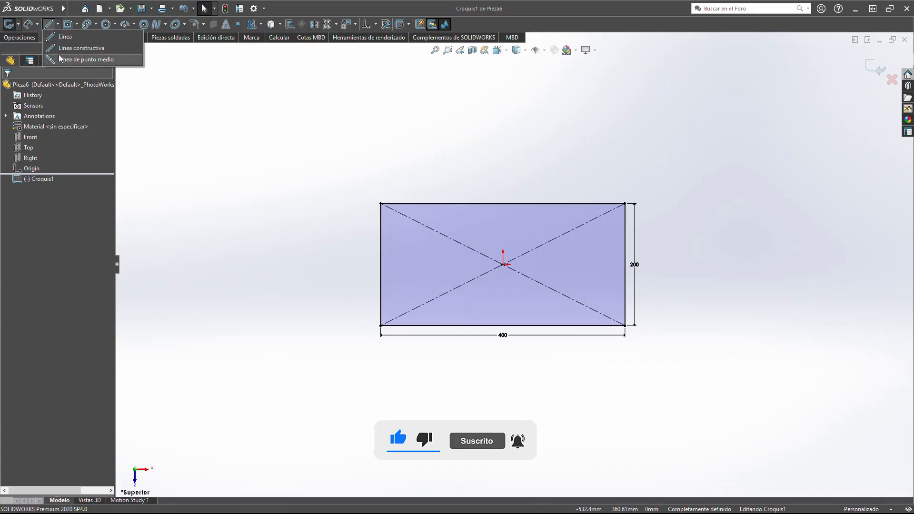
Step: Draw a vertical centreline from the rectangle centre to the bottom-edge midpoint
click(78, 49)
click(503, 265)
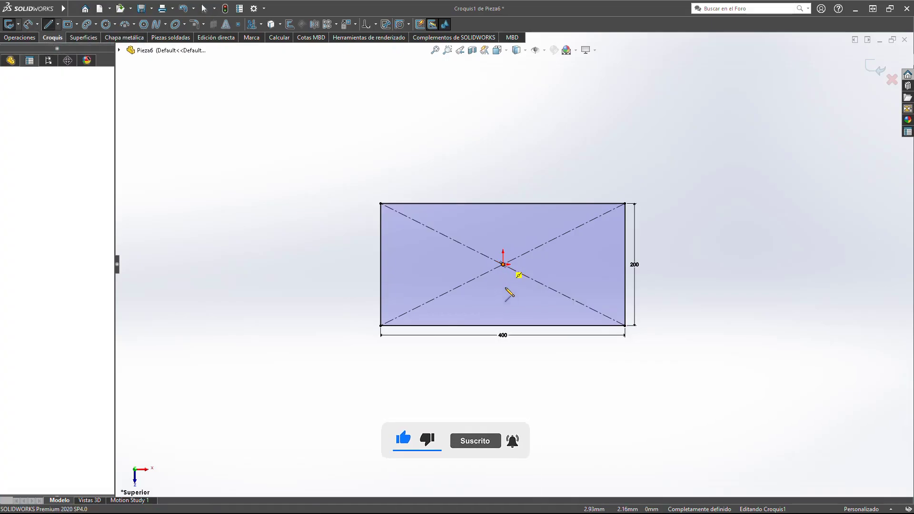
click(503, 326)
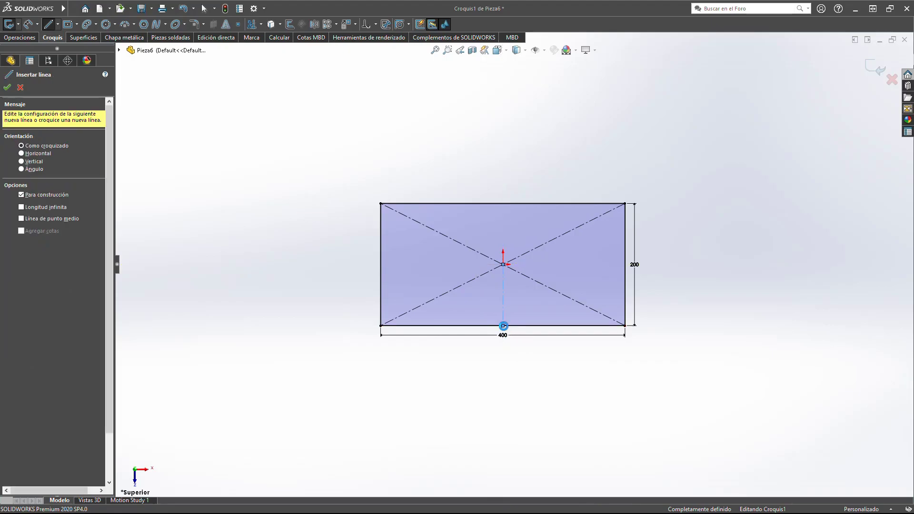
key(Escape)
scroll(504, 326, down, 3)
scroll(520, 262, down, 2)
scroll(532, 257, up, 2)
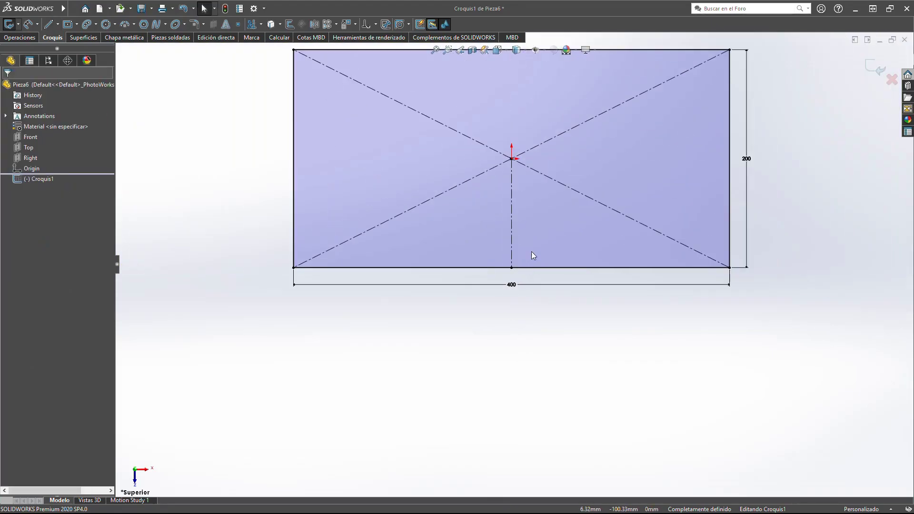
scroll(524, 246, down, 2)
Step: Offset the centreline 1 mm to both sides and make the offsets construction lines
click(290, 24)
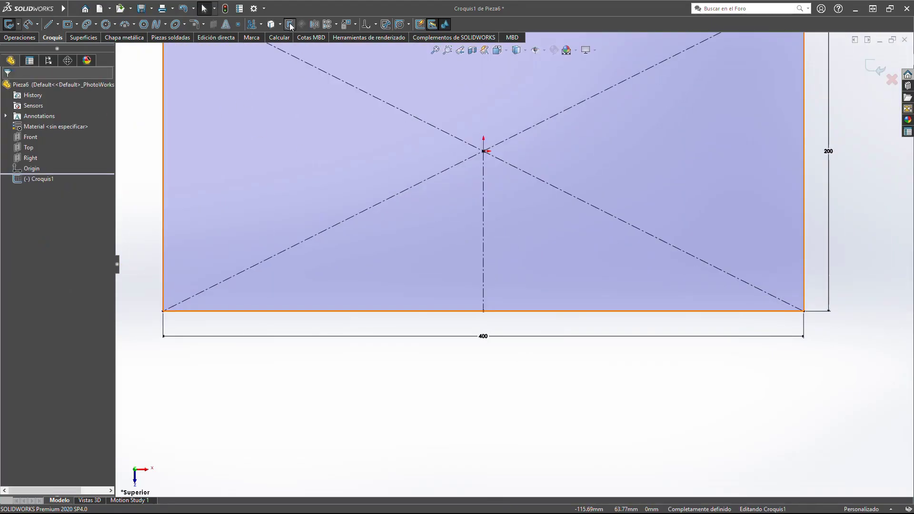
click(484, 244)
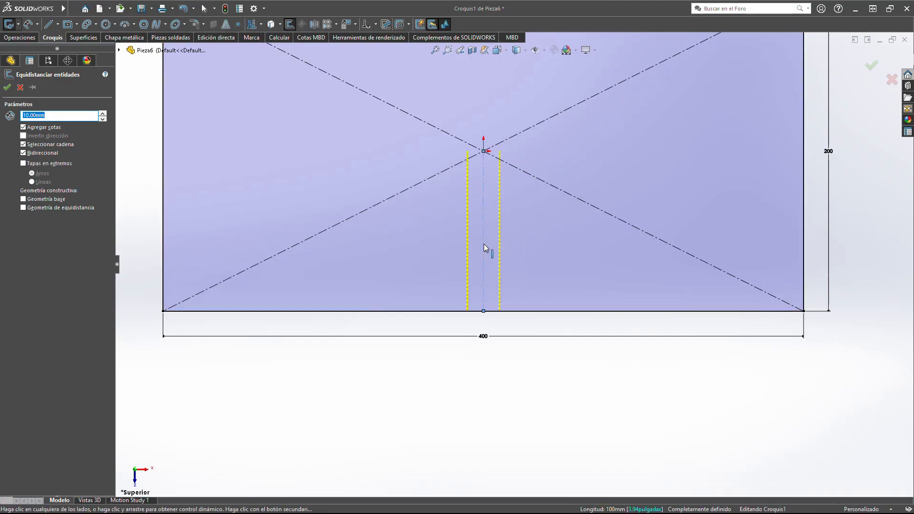
text(1)
key(Return)
click(7, 87)
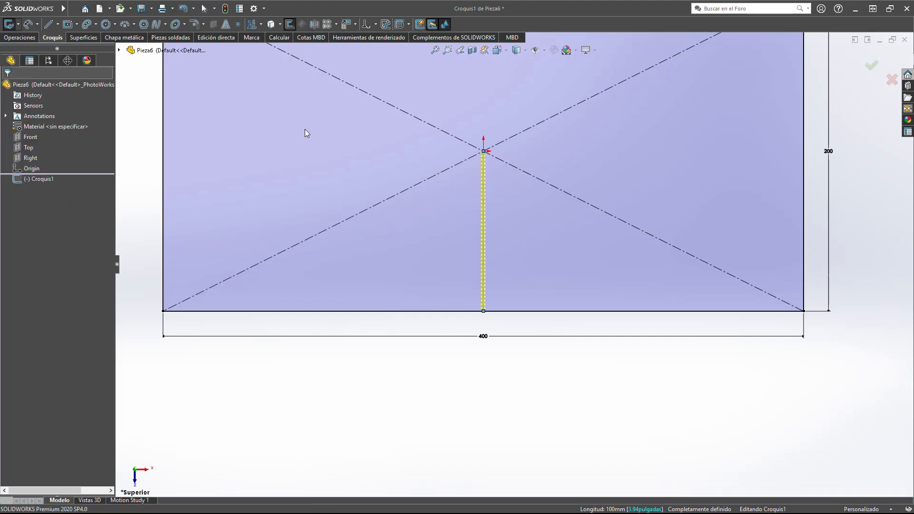
scroll(452, 287, down, 4)
scroll(555, 369, down, 1)
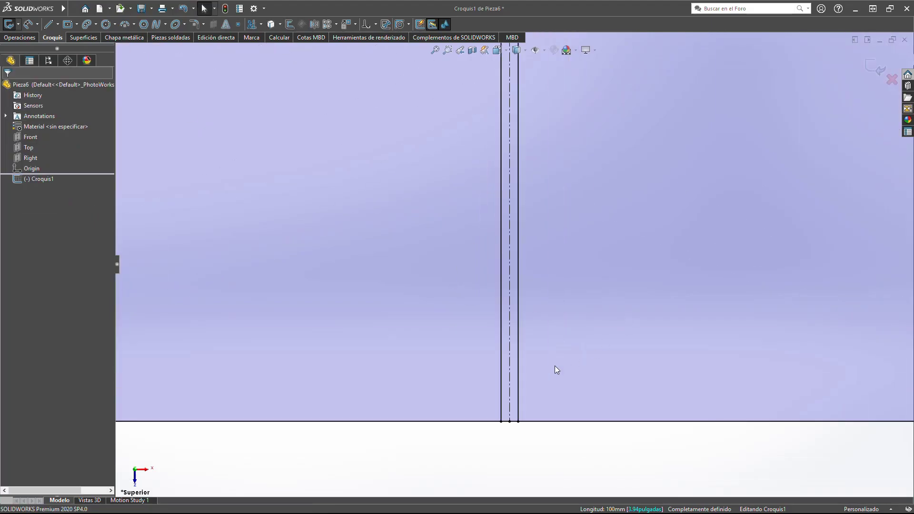
click(500, 389)
ctrl+click(518, 393)
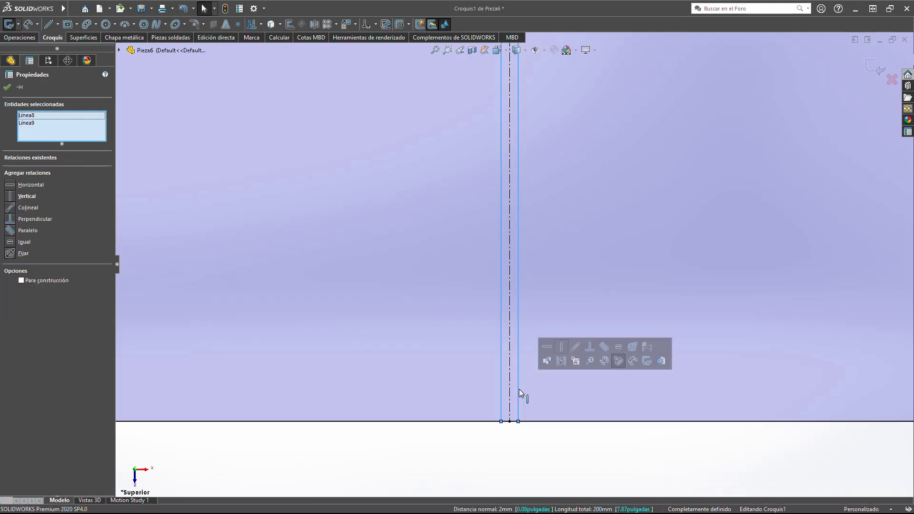
click(21, 280)
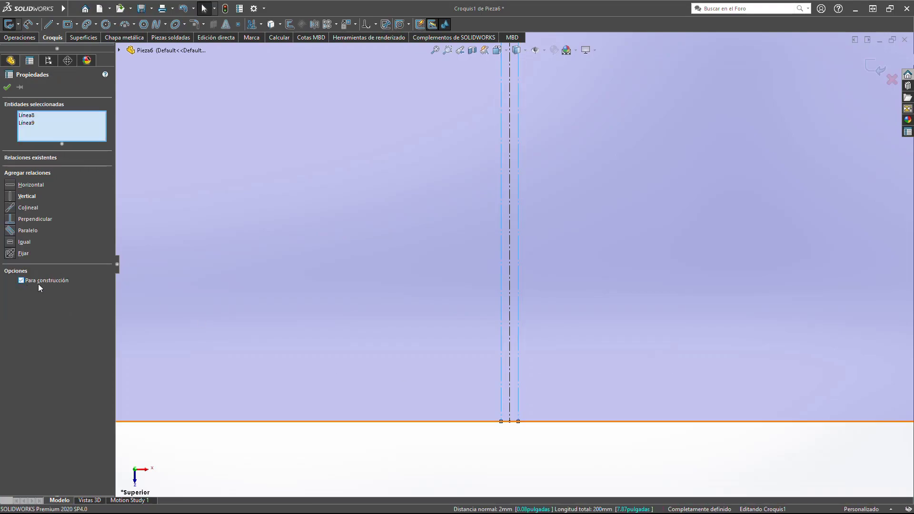
click(490, 320)
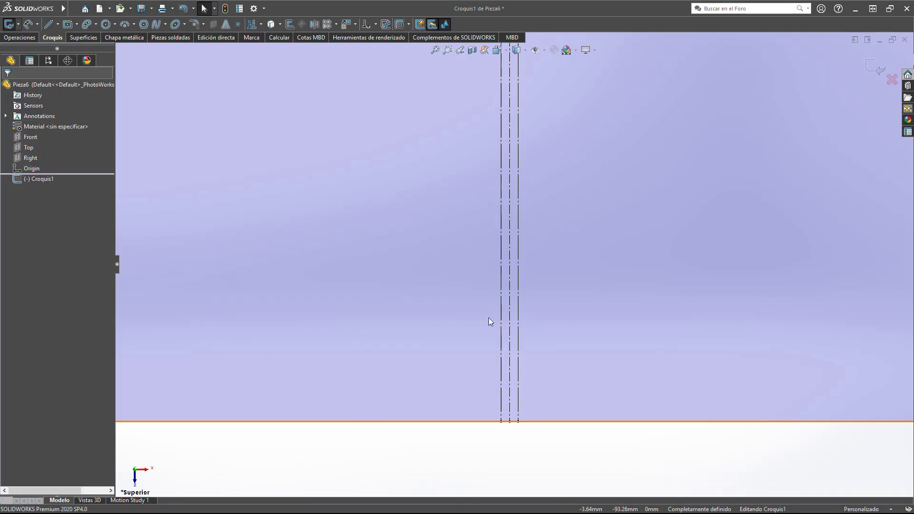
Step: Trim the bottom edge between the two offset lines to open the 2 mm slit
click(252, 24)
scroll(515, 419, down, 5)
scroll(505, 448, up, 1)
ctrl+middle_drag(505, 448, 544, 299)
scroll(544, 300, up, 1)
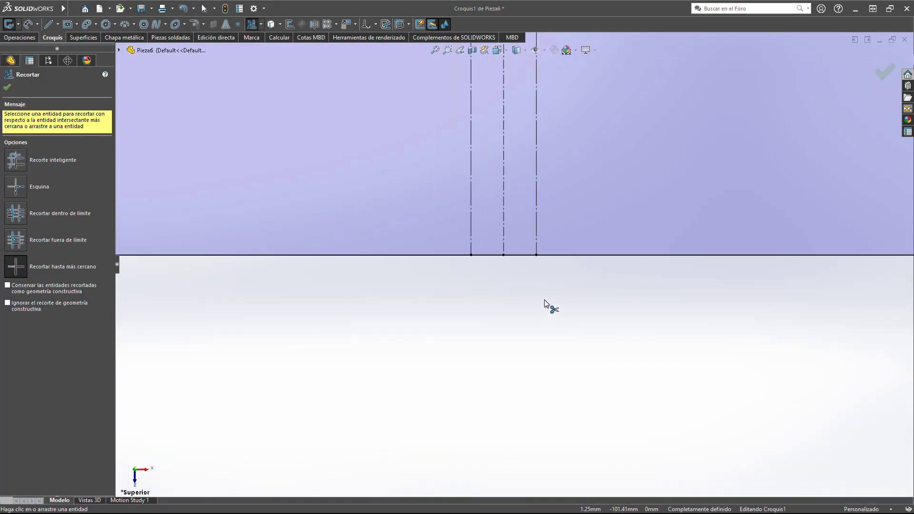
click(497, 256)
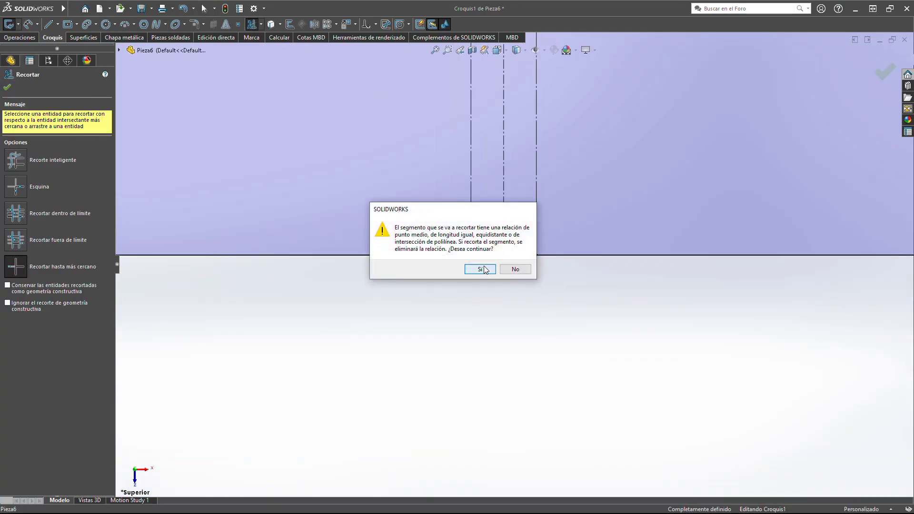
click(481, 268)
click(489, 256)
Step: Exit the sketch, then reopen Croquis1 for editing
key(z)
key(z)
key(z)
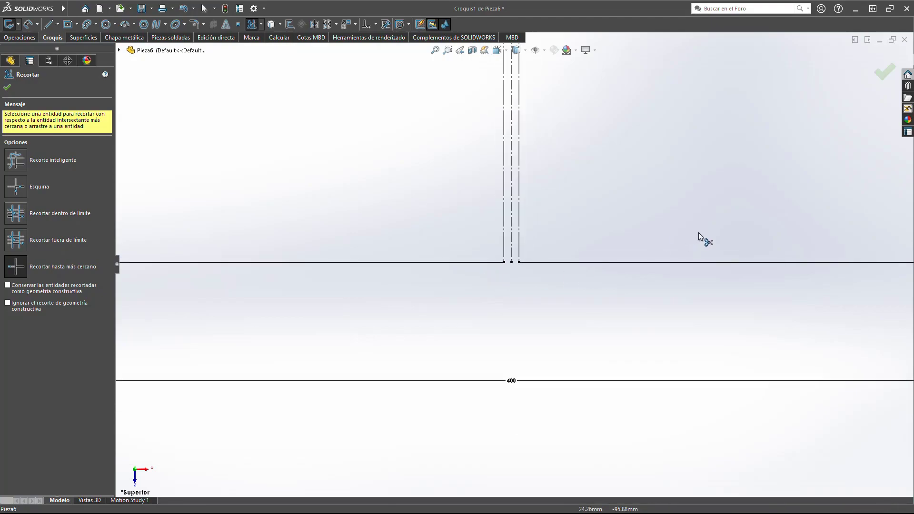
key(z)
key(z)
key(z)
key(z)
key(z)
click(884, 71)
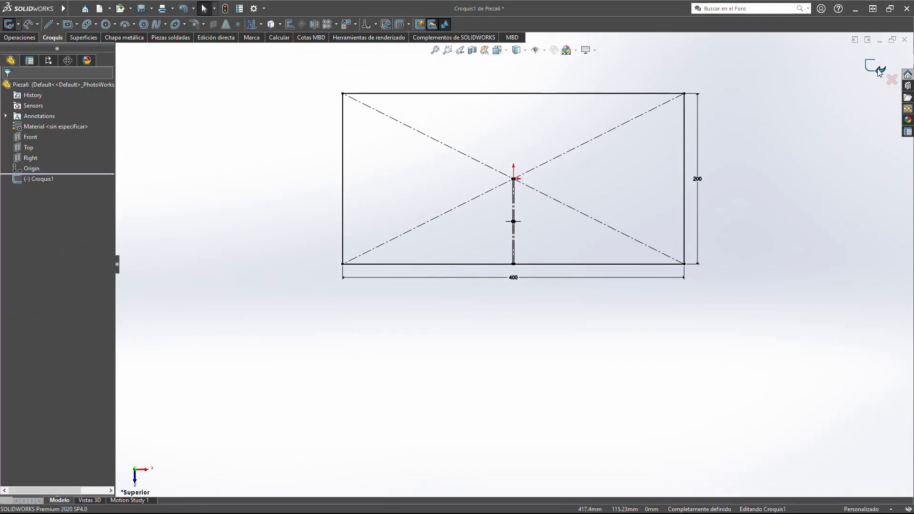
click(886, 71)
double_click(30, 181)
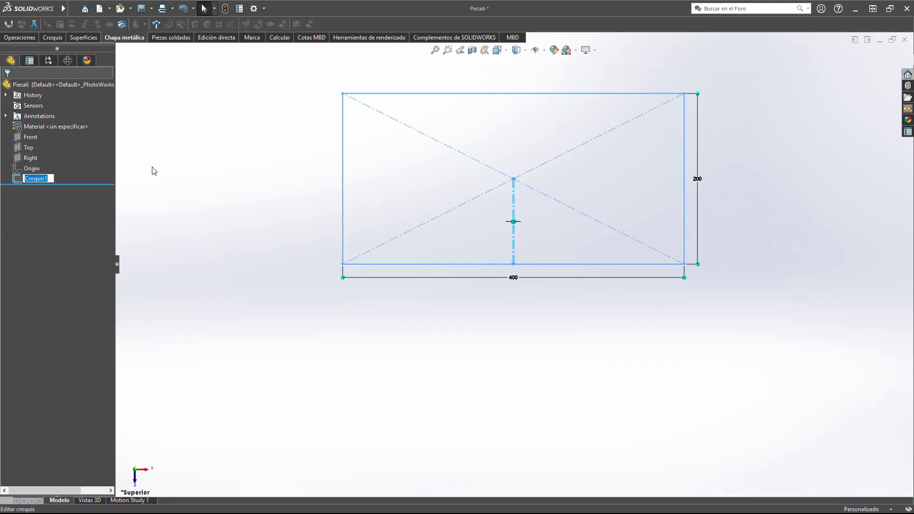
key(Return)
click(22, 179)
click(29, 162)
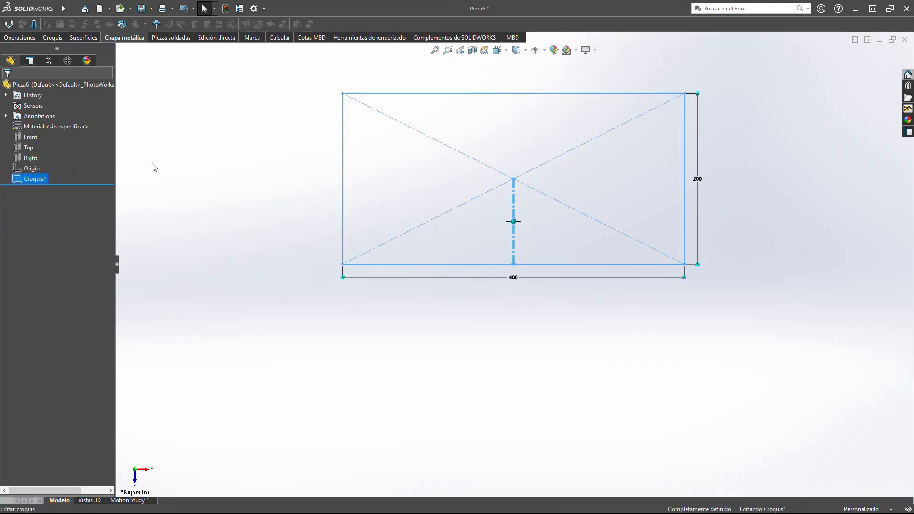
Step: Round the rectangle corner with a 2 mm sketch fillet and exit Croquis1
click(197, 24)
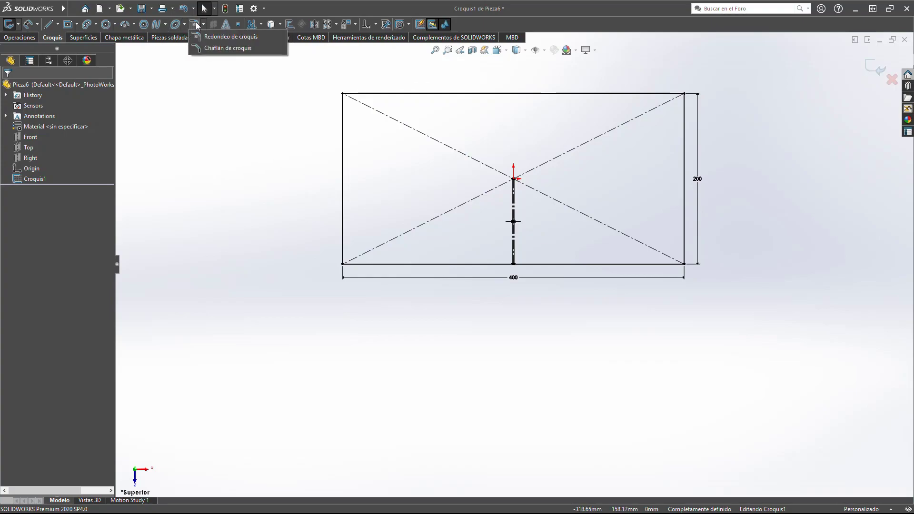
click(230, 36)
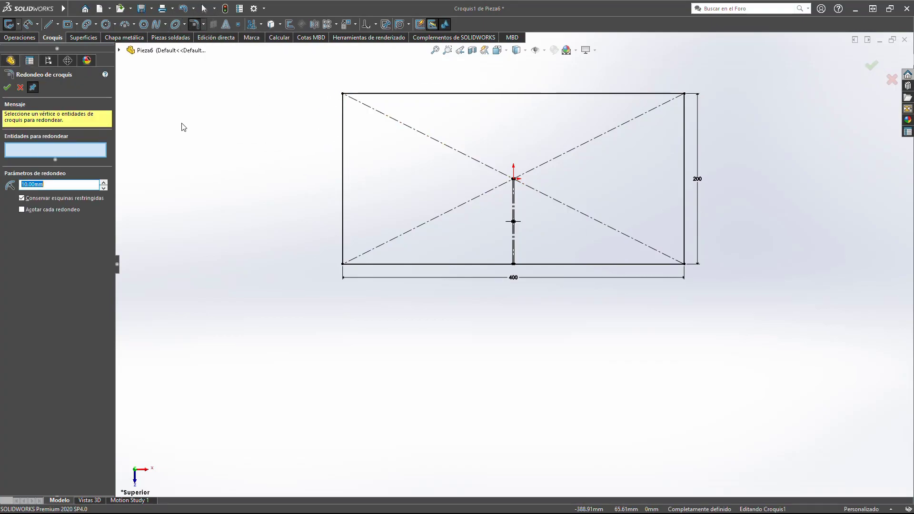
text(2)
click(346, 94)
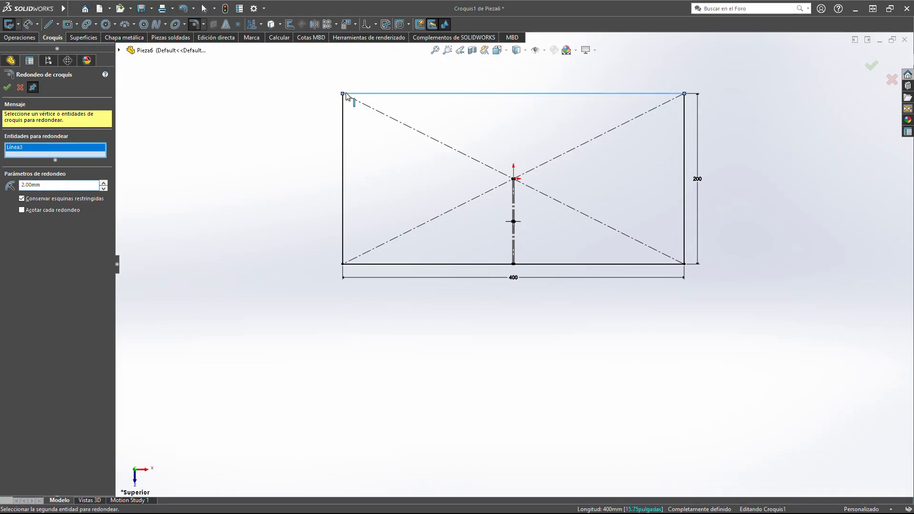
click(343, 100)
key(z)
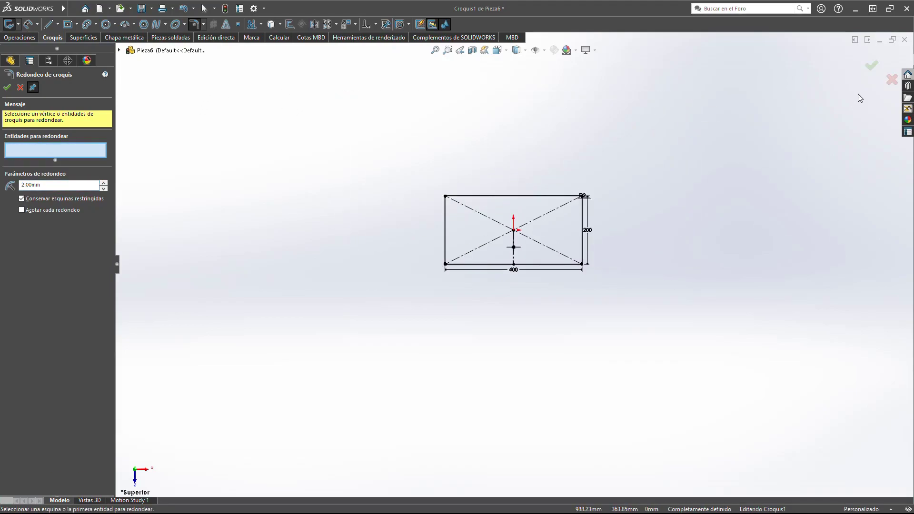
click(872, 65)
middle_drag(490, 121, 508, 130)
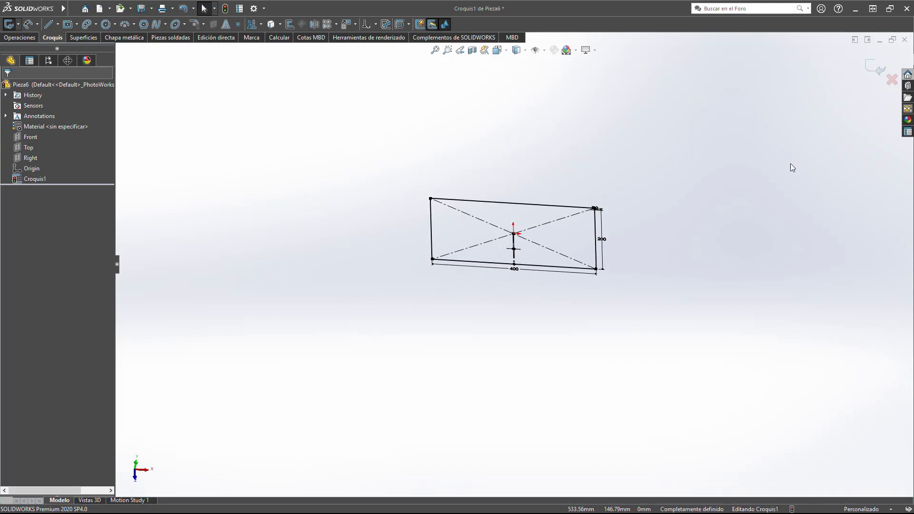
click(875, 68)
scroll(476, 186, up, 2)
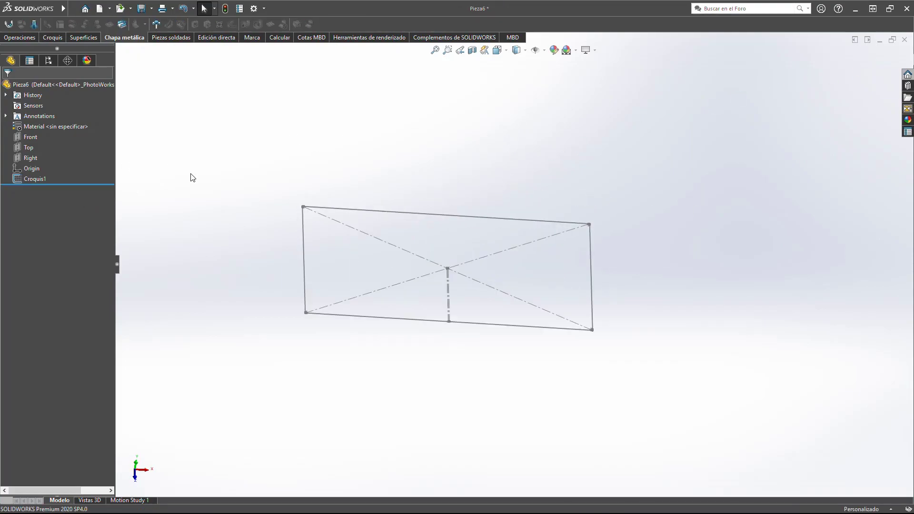
Step: Add a reference plane 200 mm above the Top plane and switch to top view
click(20, 37)
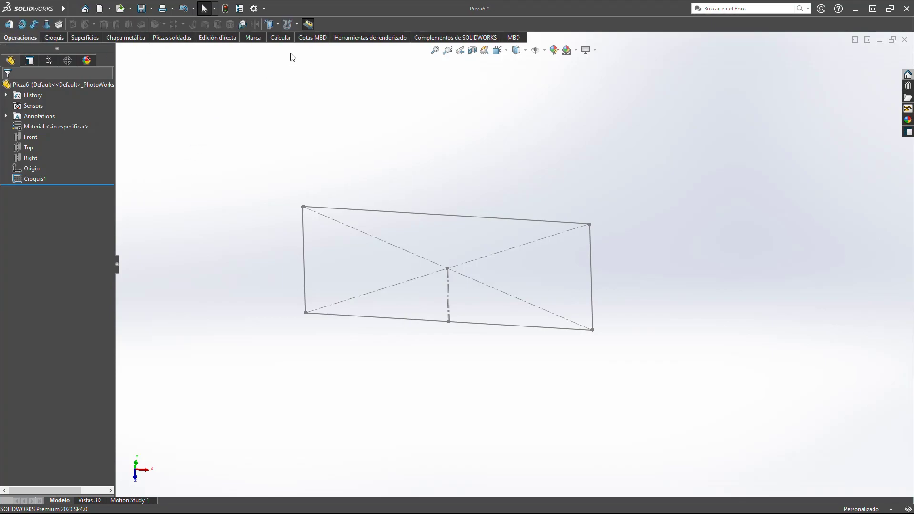
click(278, 29)
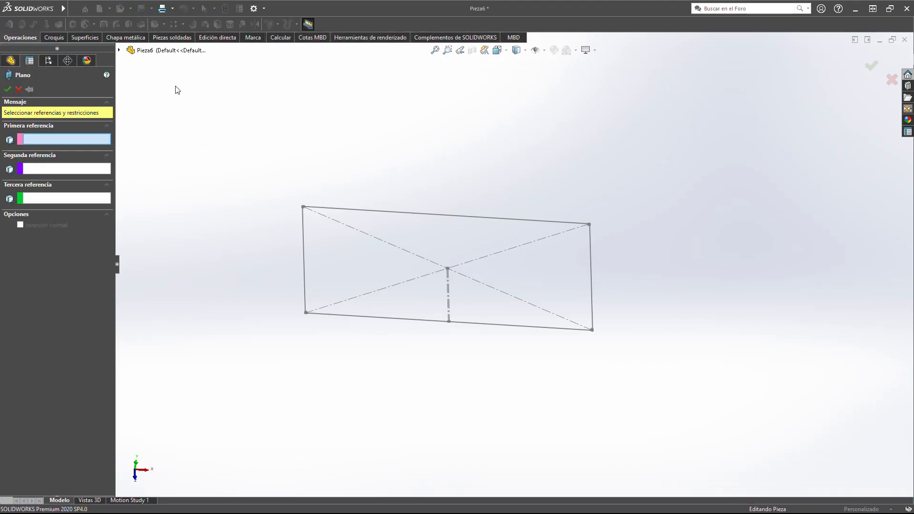
click(119, 50)
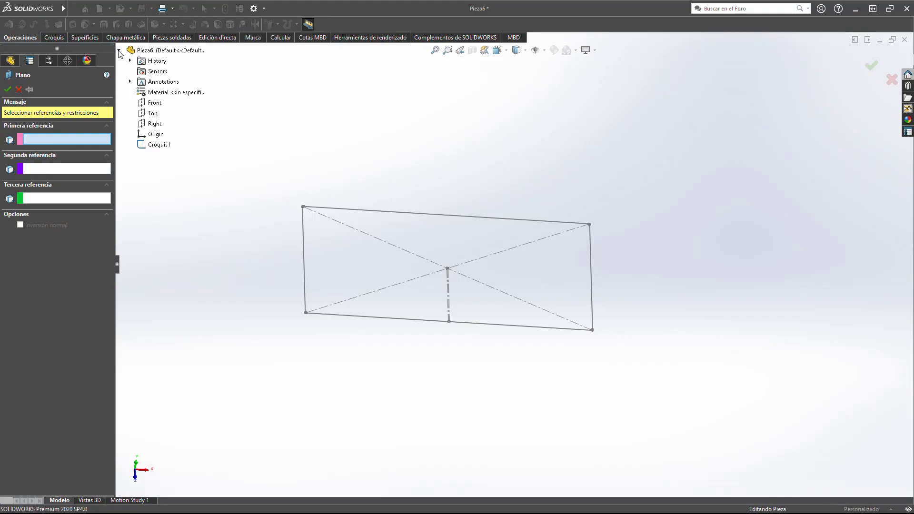
click(152, 113)
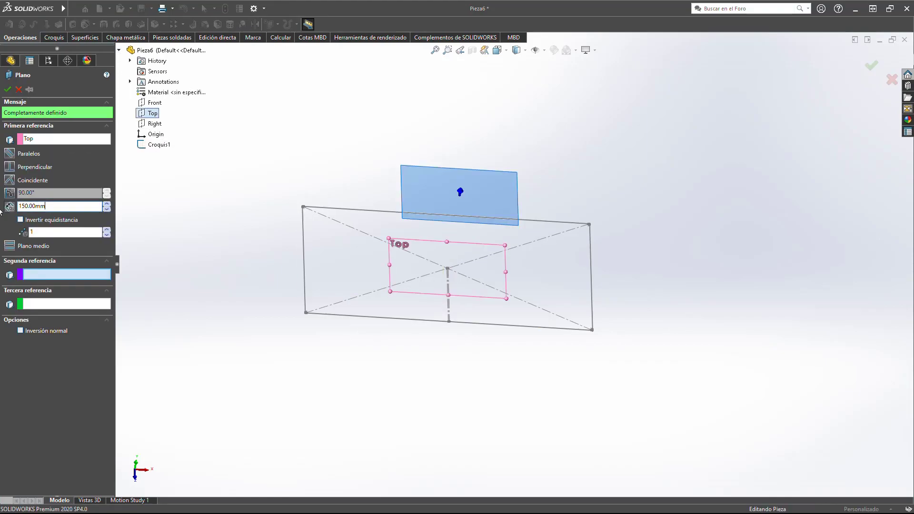
key(ctrl+a)
text(200)
key(Return)
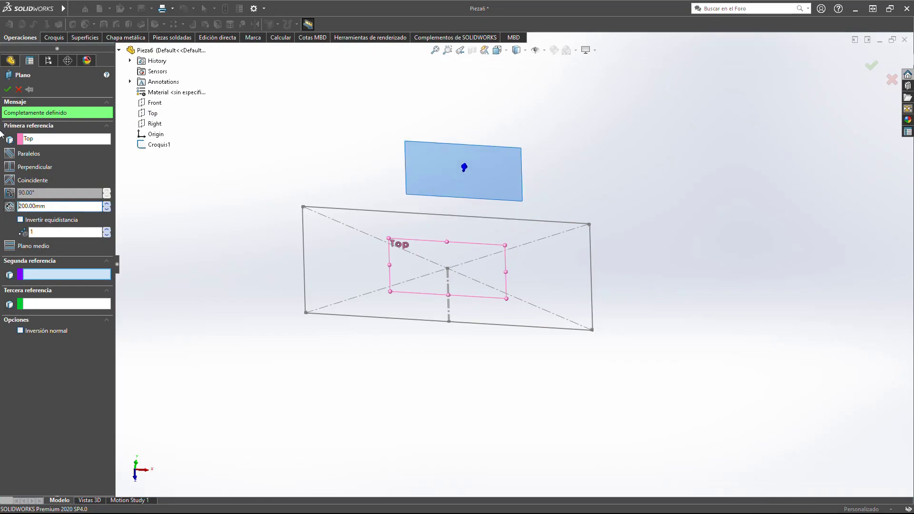
click(7, 89)
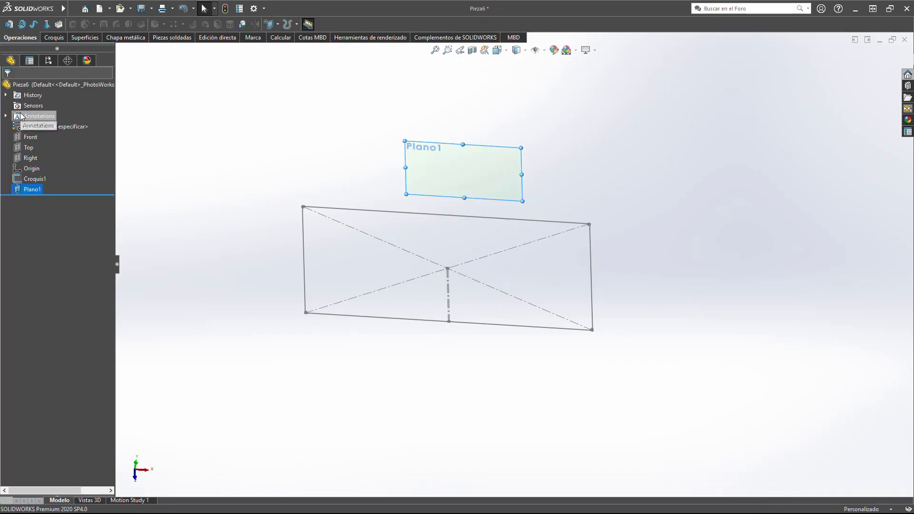
key(ctrl+8)
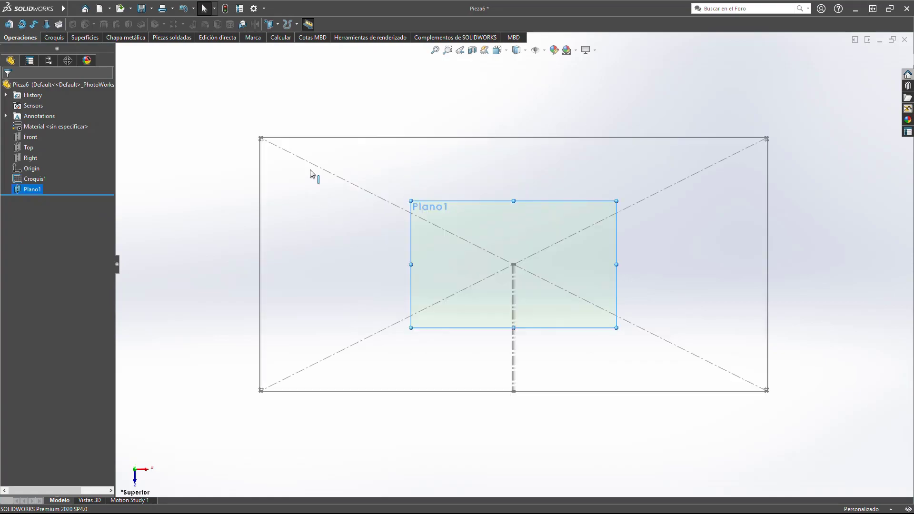
Step: On Plano1, sketch a 100 × 50 mm centre rectangle anchored at the origin
right_click(25, 190)
click(29, 173)
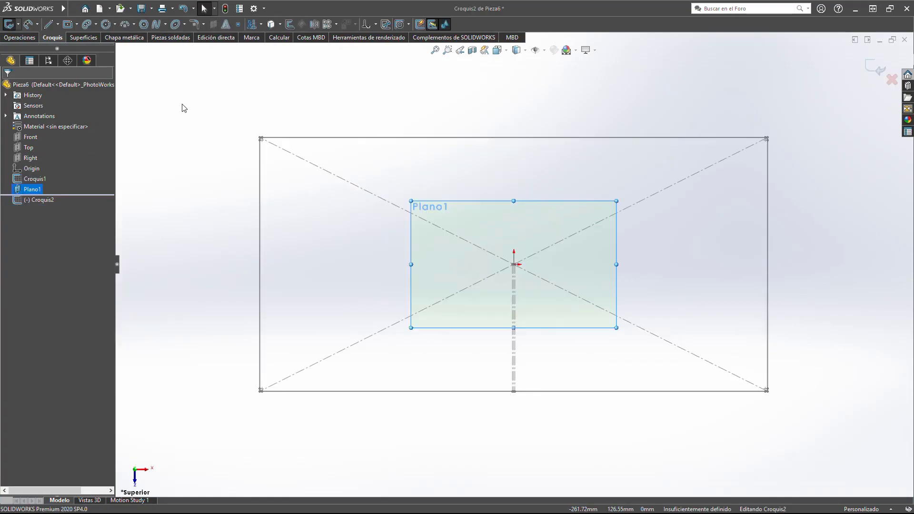
click(68, 24)
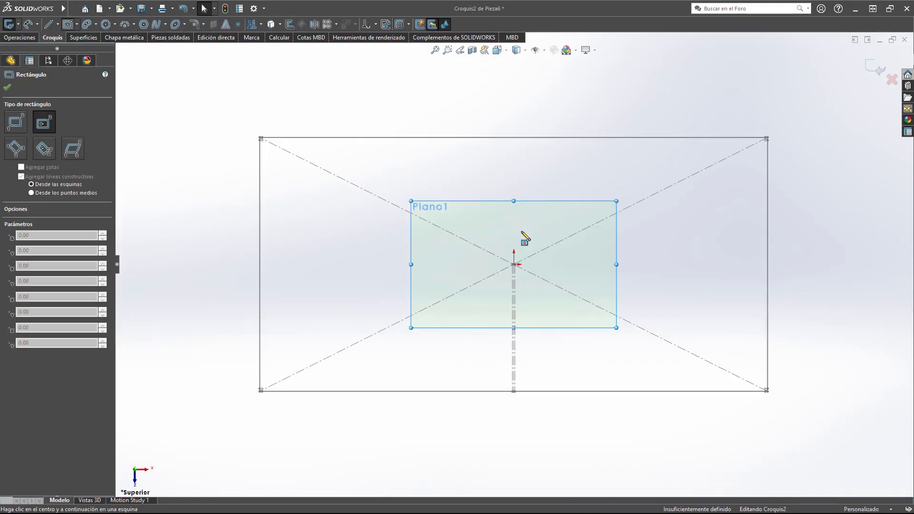
click(515, 265)
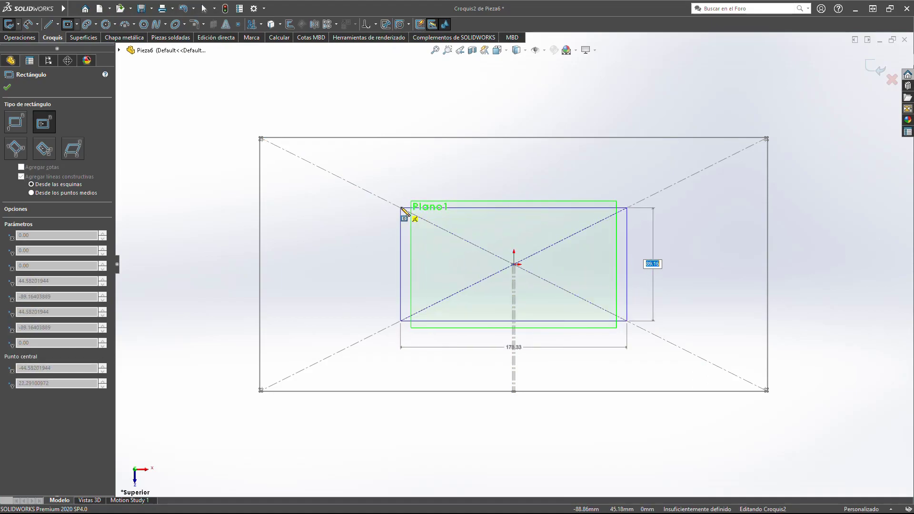
text(50)
key(Return)
text(100)
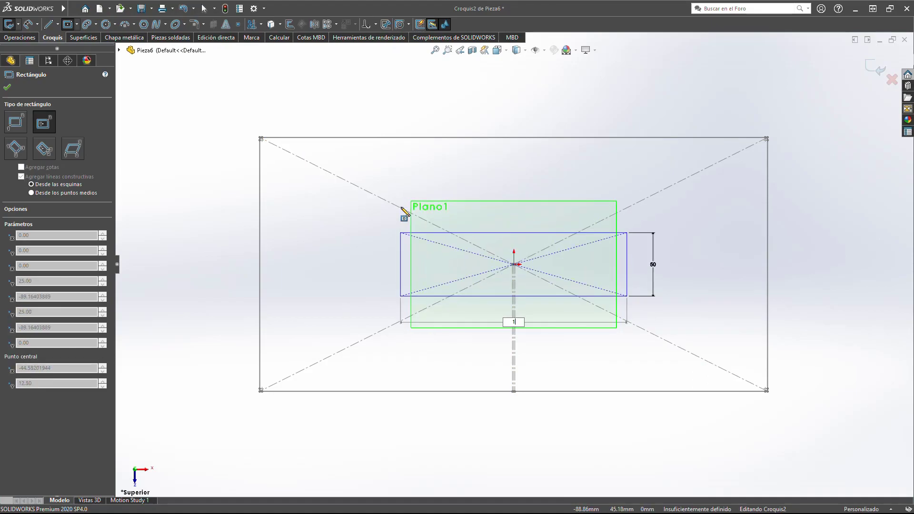
key(Return)
key(Escape)
scroll(550, 268, down, 3)
scroll(550, 268, down, 2)
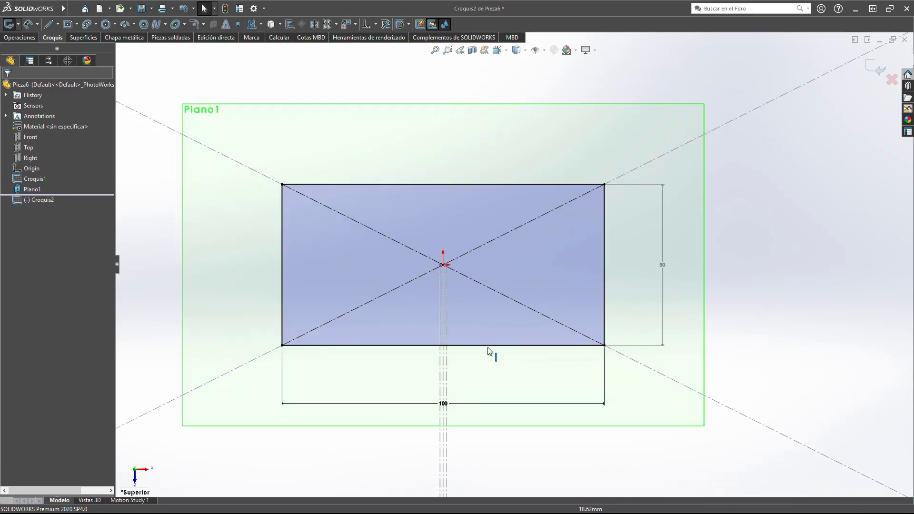
scroll(489, 343, down, 4)
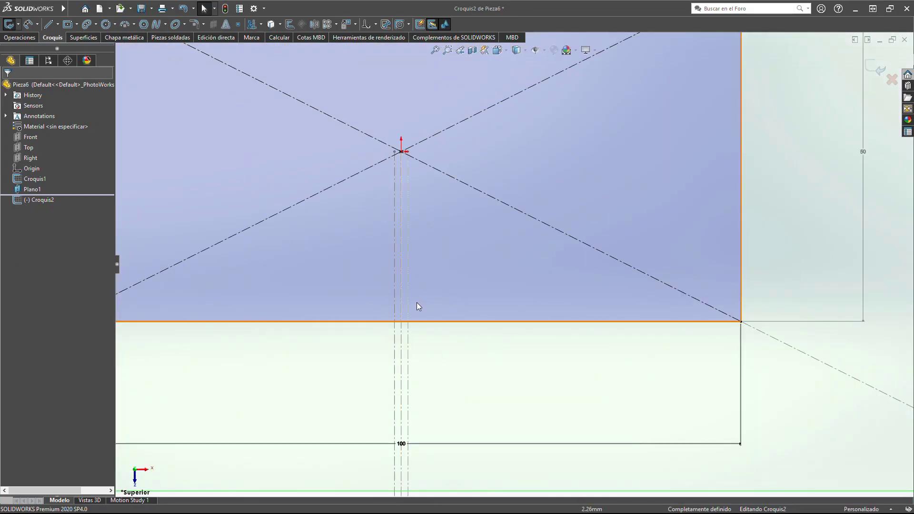
scroll(511, 170, up, 1)
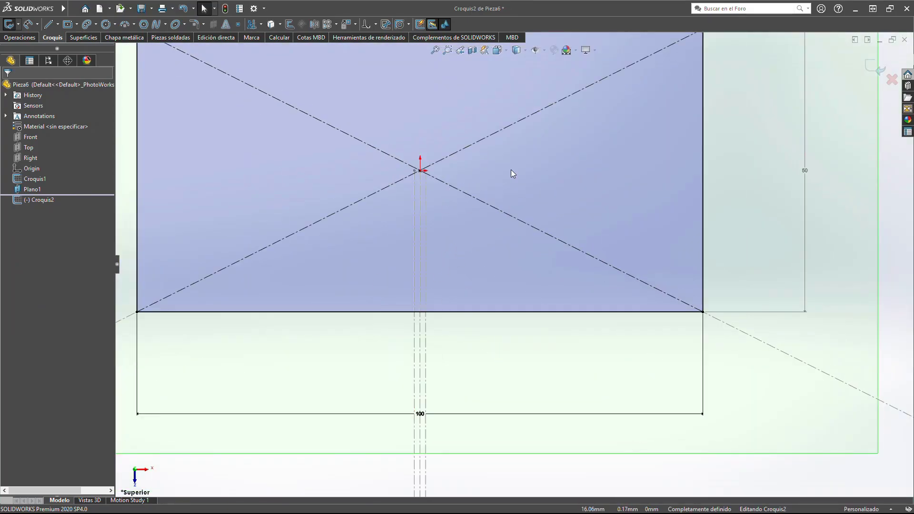
Step: Convert the base sketch's slit lines into Croquis2 as construction geometry
click(272, 26)
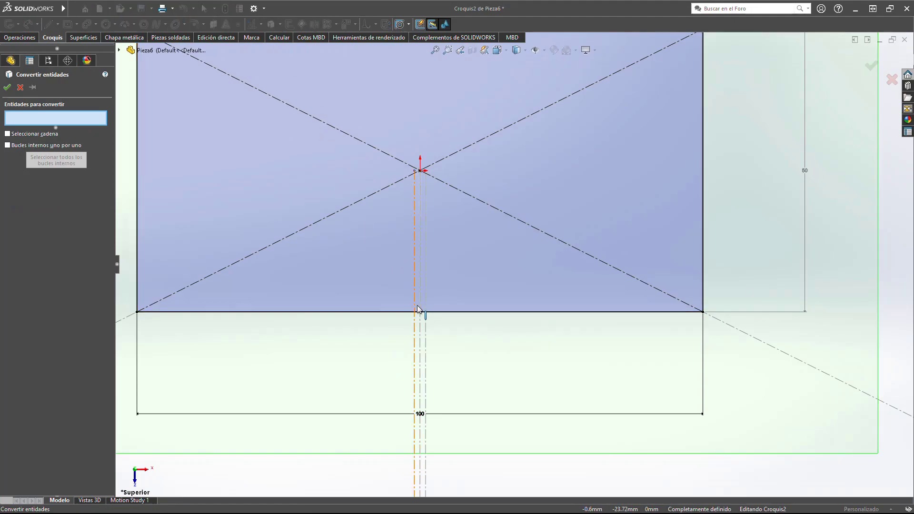
scroll(418, 308, down, 3)
click(431, 301)
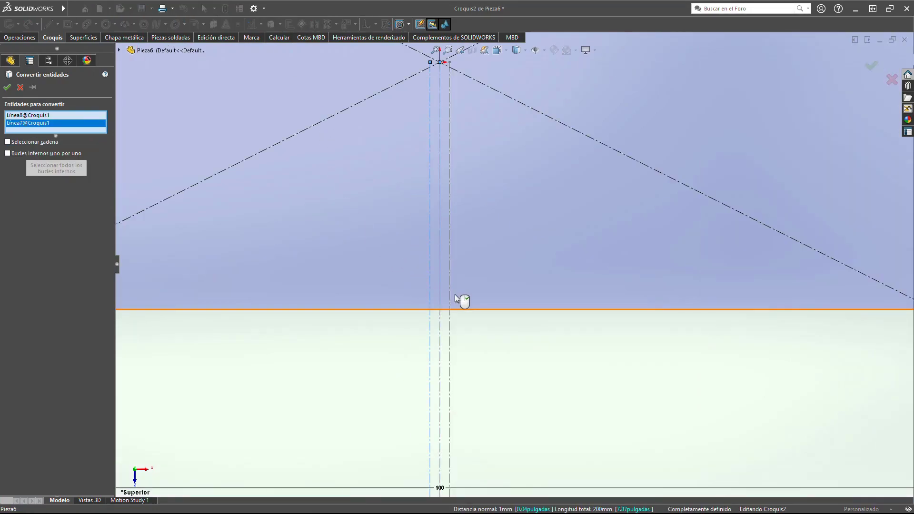
right_click(450, 293)
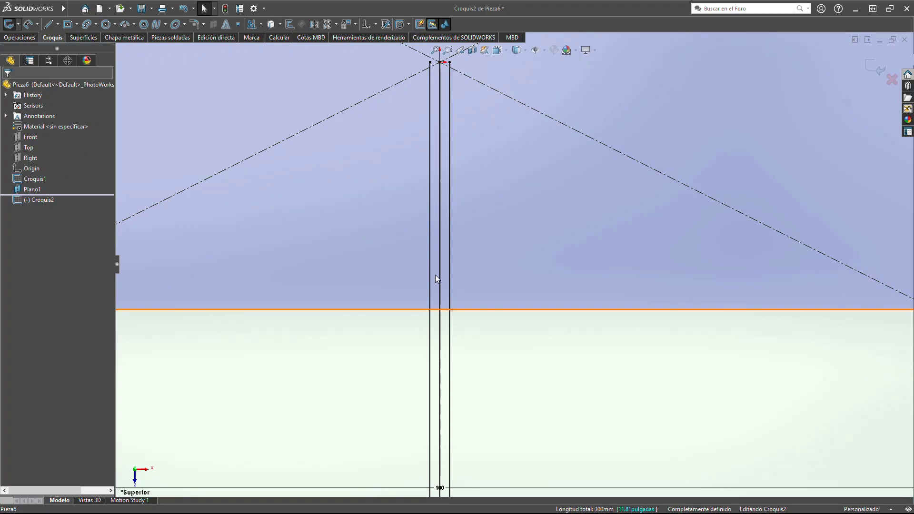
click(433, 276)
ctrl+click(440, 276)
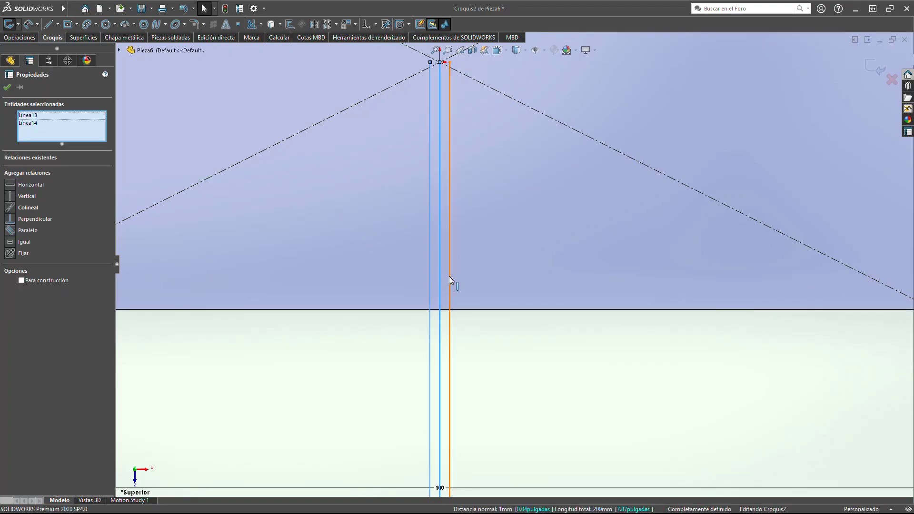
click(26, 272)
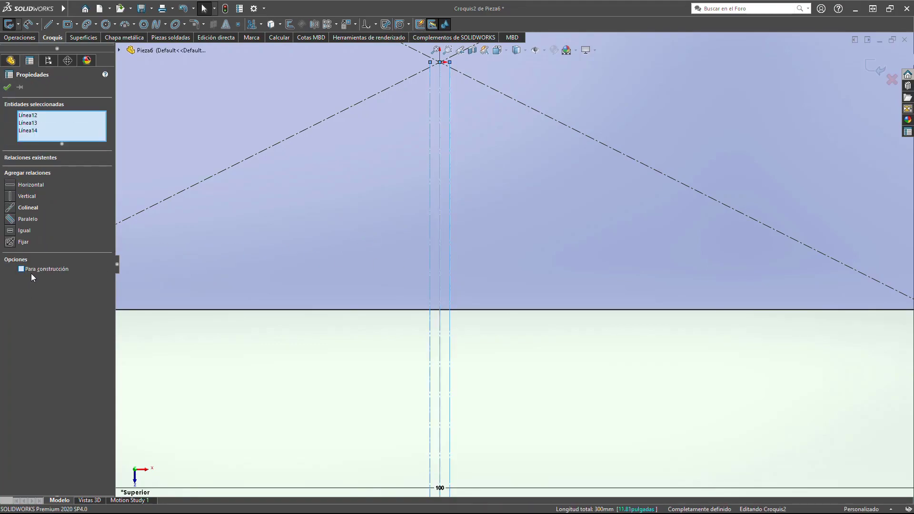
click(261, 362)
scroll(410, 357, down, 3)
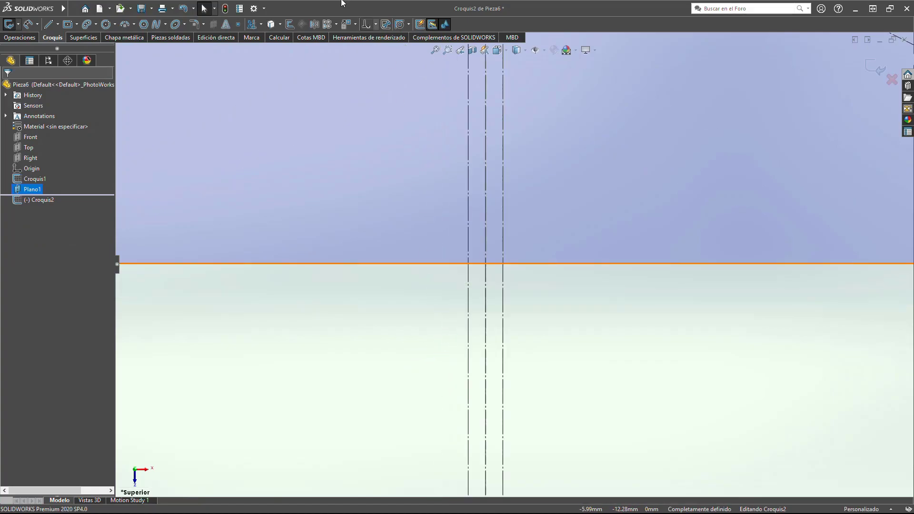
Step: Trim the upper rectangle's bottom edge between the converted slit lines
click(252, 24)
scroll(498, 295, down, 2)
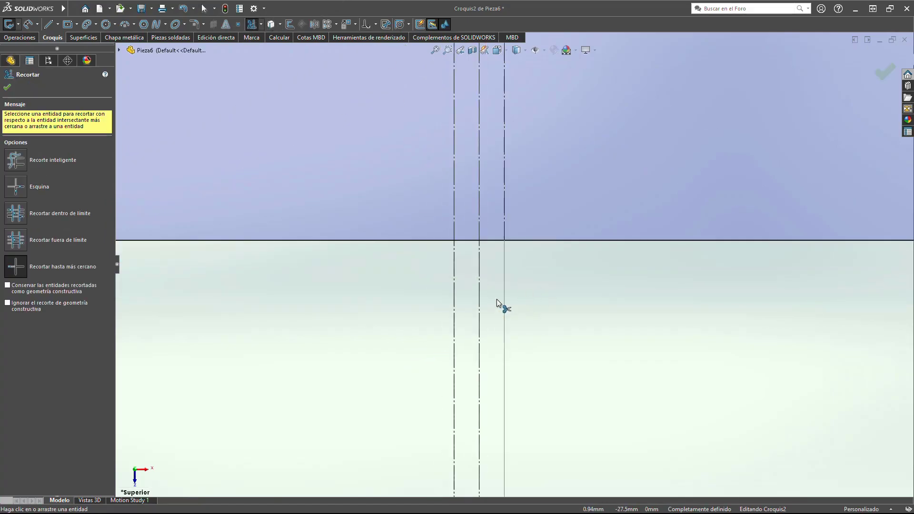
scroll(499, 306, down, 2)
click(493, 184)
click(440, 185)
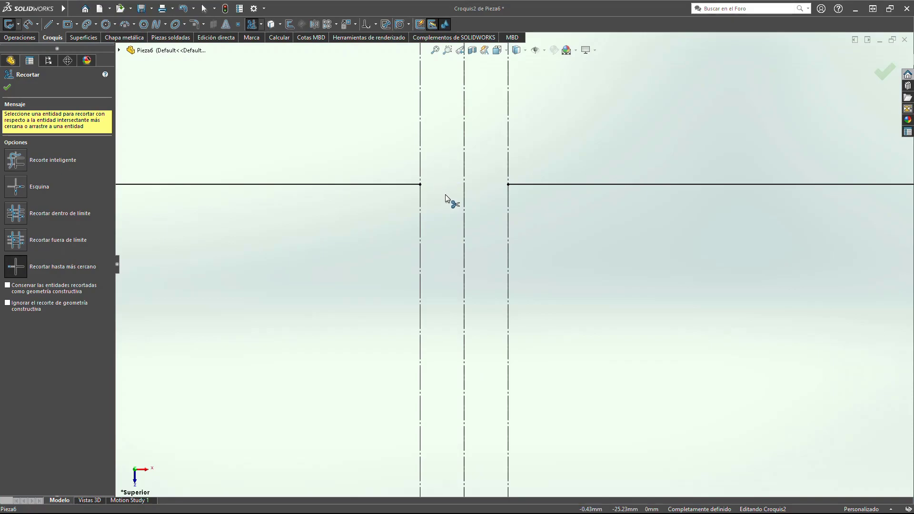
key(z)
click(884, 73)
scroll(510, 265, up, 3)
scroll(542, 224, down, 1)
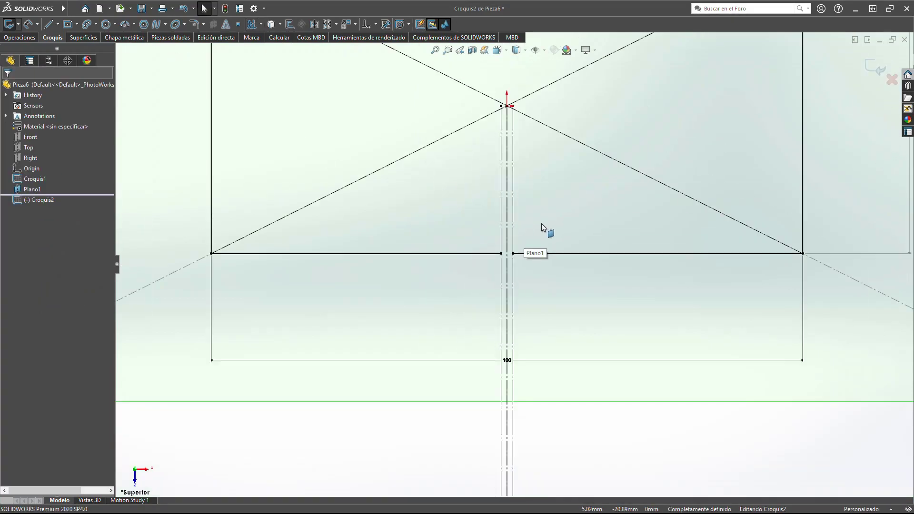
scroll(547, 235, down, 1)
scroll(547, 235, down, 3)
scroll(458, 219, up, 3)
Step: Round all four corners of the 100 × 50 rectangle with 2 mm fillets
scroll(373, 122, up, 2)
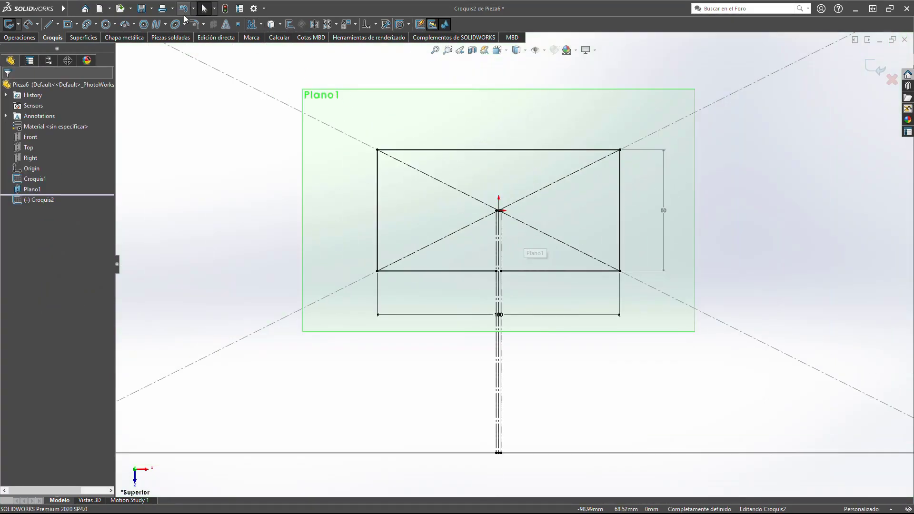
click(195, 24)
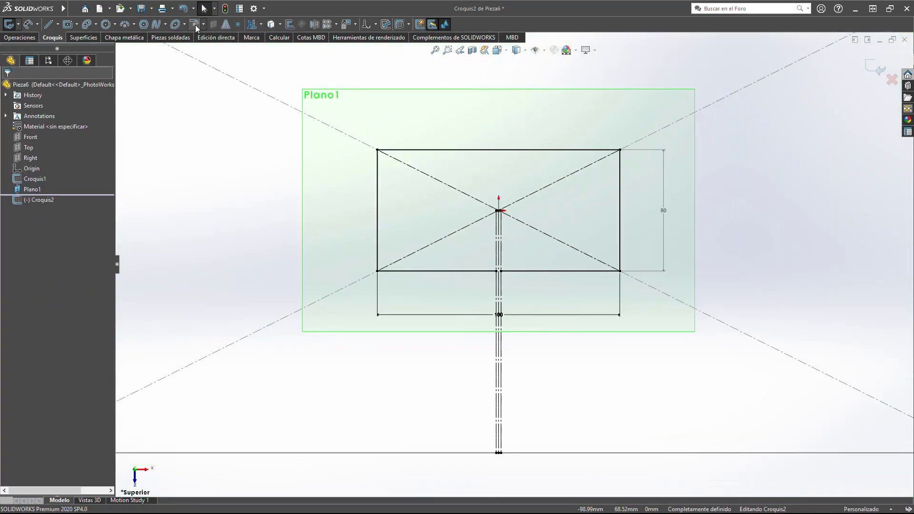
click(379, 151)
click(380, 271)
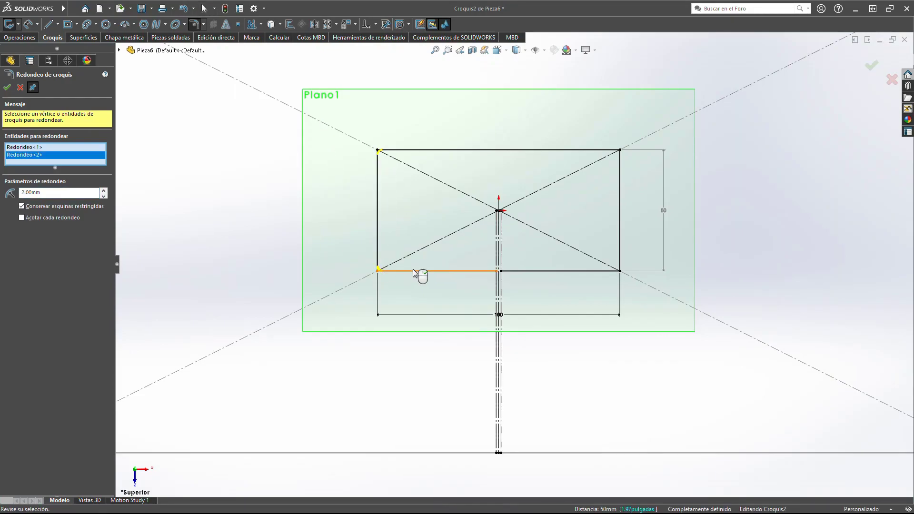
click(619, 271)
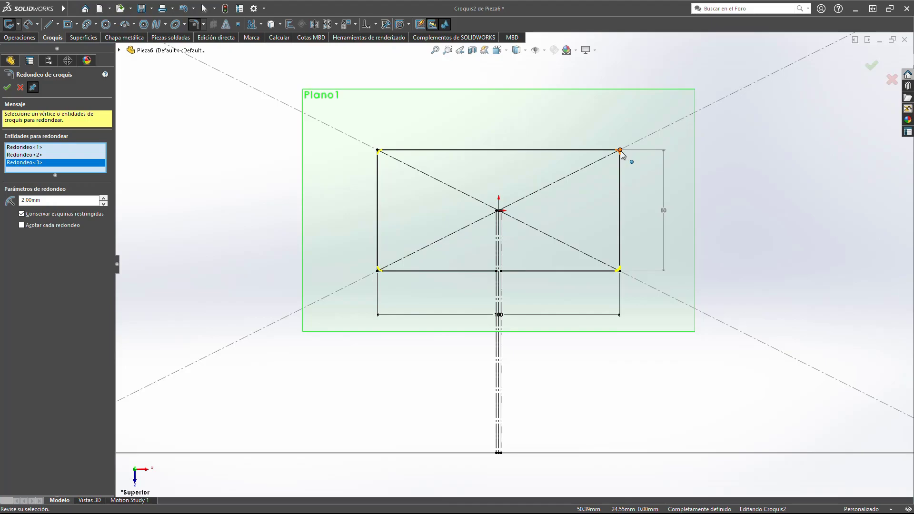
click(620, 150)
click(872, 66)
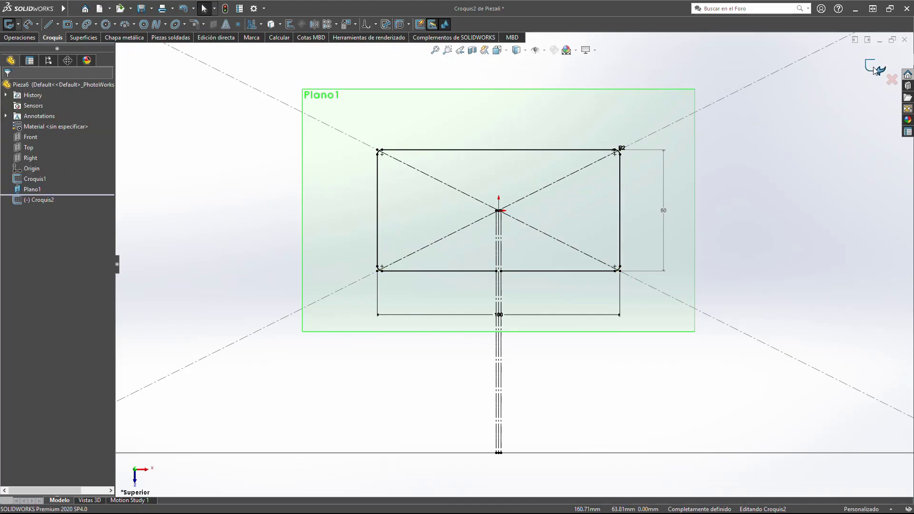
scroll(565, 227, down, 5)
middle_drag(565, 228, 550, 133)
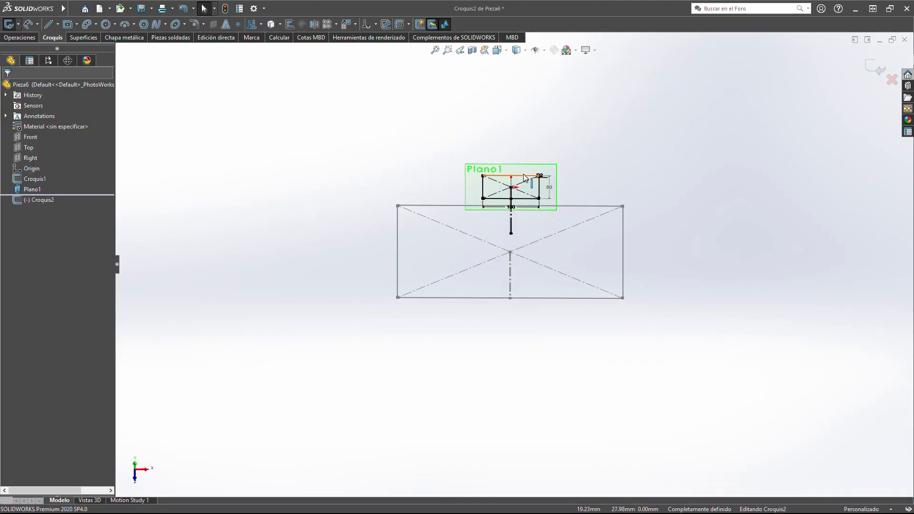
Step: Exit Croquis2 in isometric view and start Lofted Bends, dismissing the warning
key(ctrl+7)
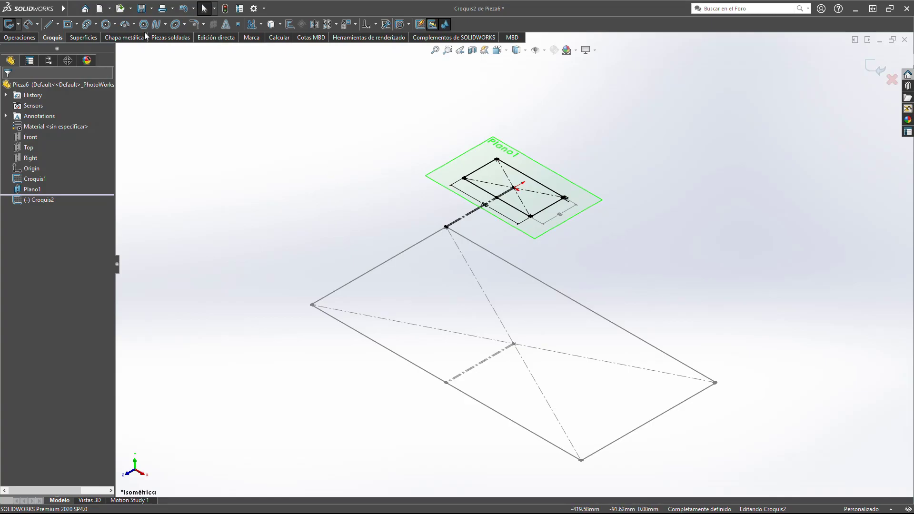
click(134, 40)
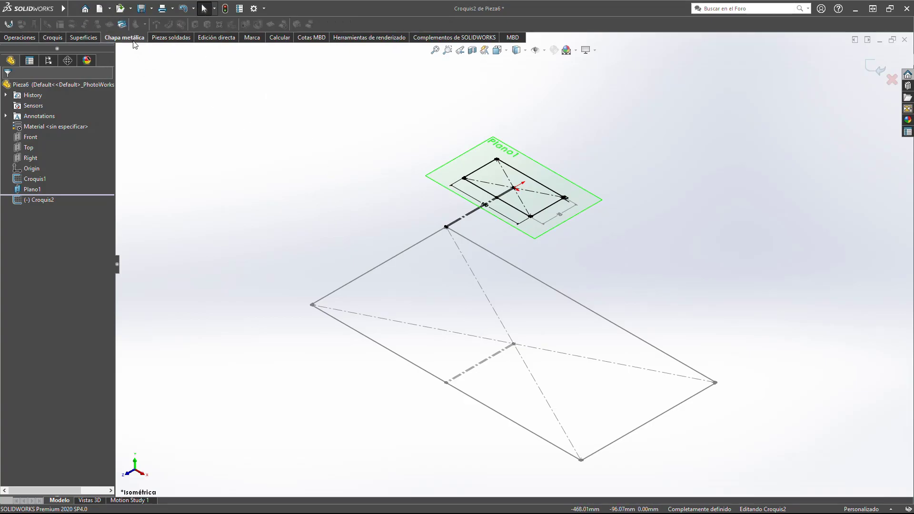
click(876, 67)
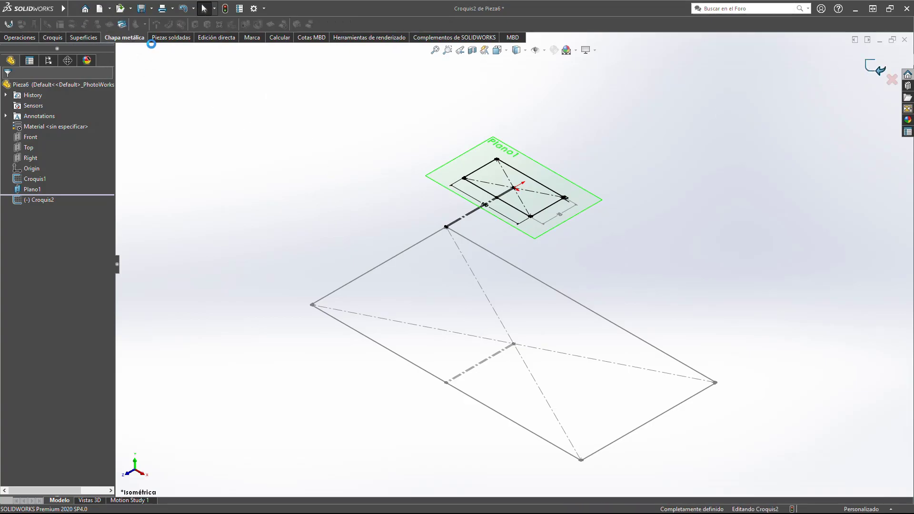
click(36, 26)
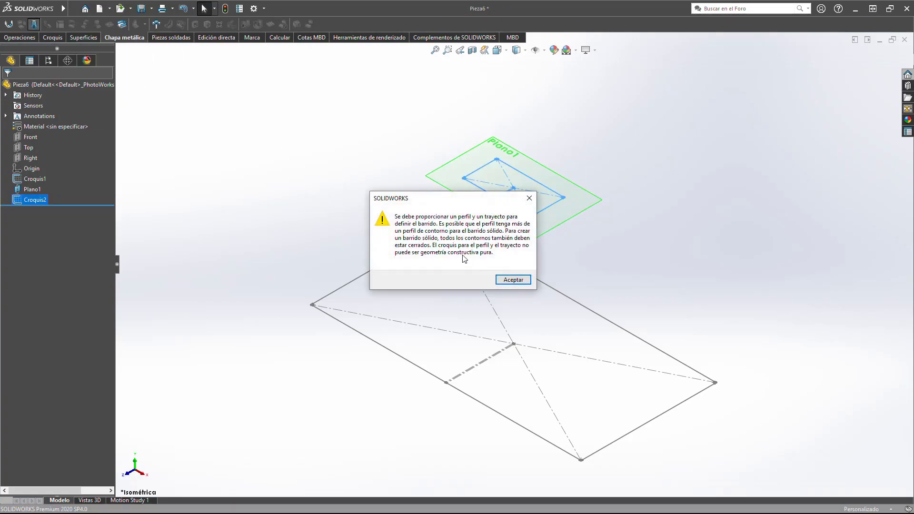
click(500, 281)
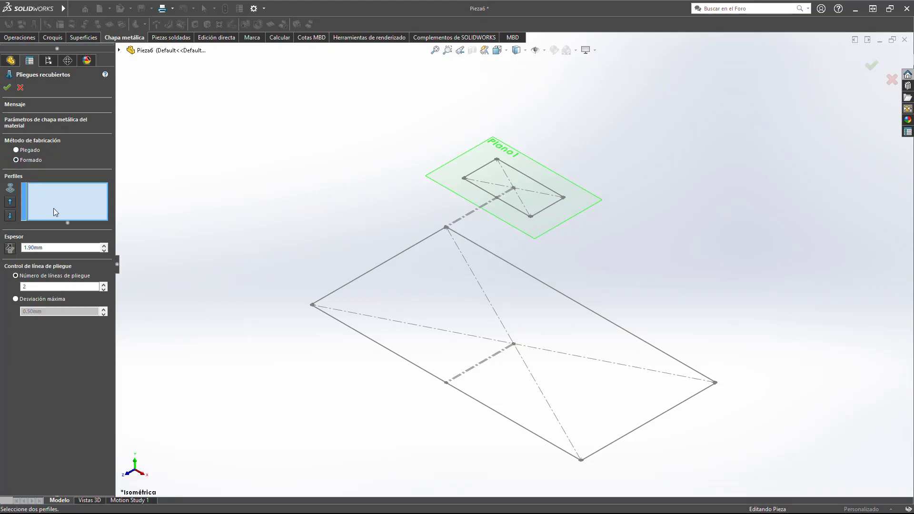
Step: Pick Croquis1 and Croquis2 as lofted-bend profiles and orbit the pyramid preview
click(374, 342)
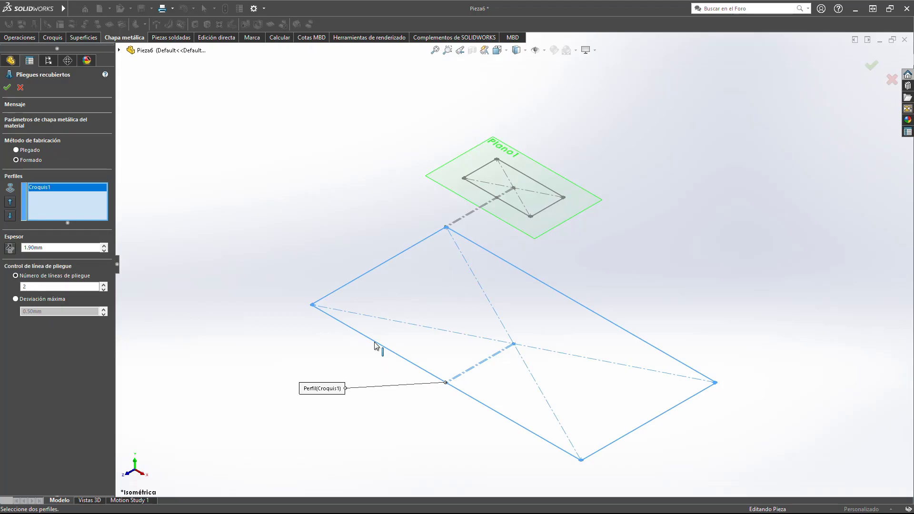
click(487, 191)
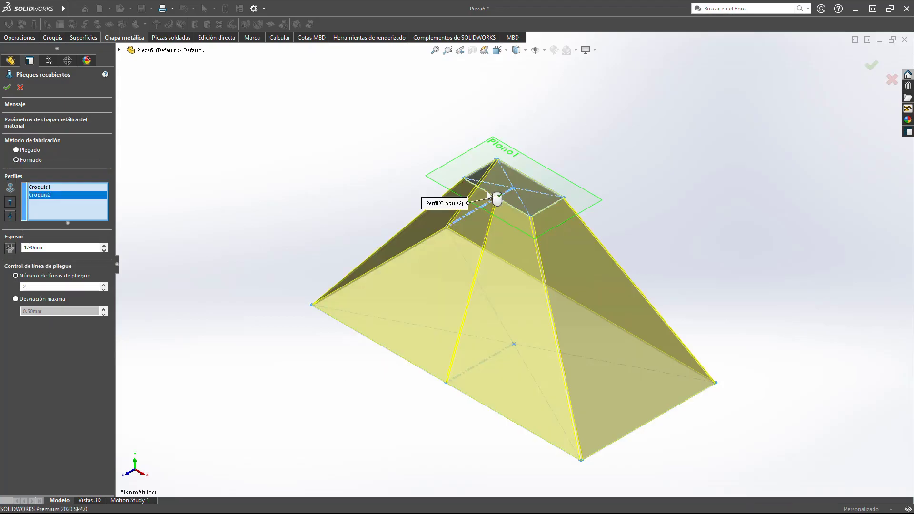
mouse_move(487, 192)
middle_down()
mouse_move(495, 300)
mouse_move(547, 286)
mouse_move(461, 196)
mouse_move(496, 188)
mouse_move(512, 160)
mouse_move(511, 222)
middle_up()
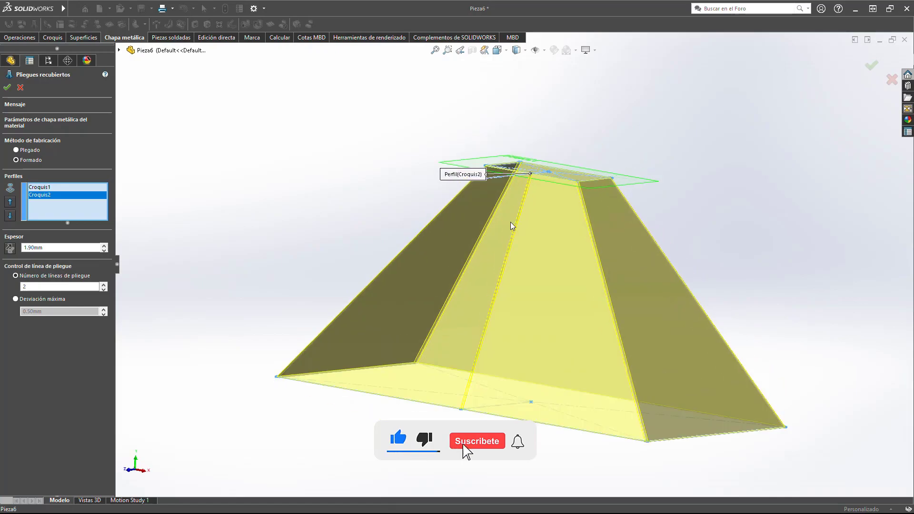
mouse_move(578, 141)
middle_down()
mouse_move(592, 168)
mouse_move(586, 204)
middle_up()
scroll(585, 201, down, 3)
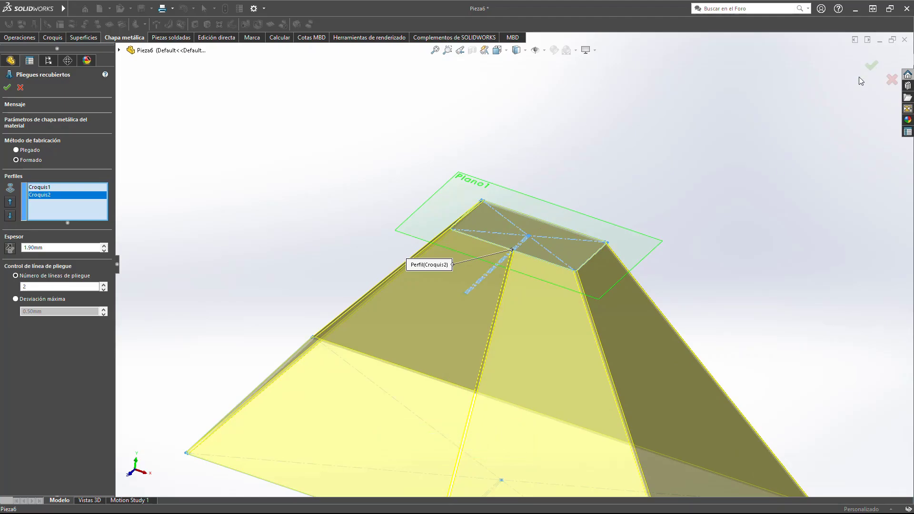
Step: Try accepting the lofted bend twice, then cancel it after the rebuild error
click(872, 65)
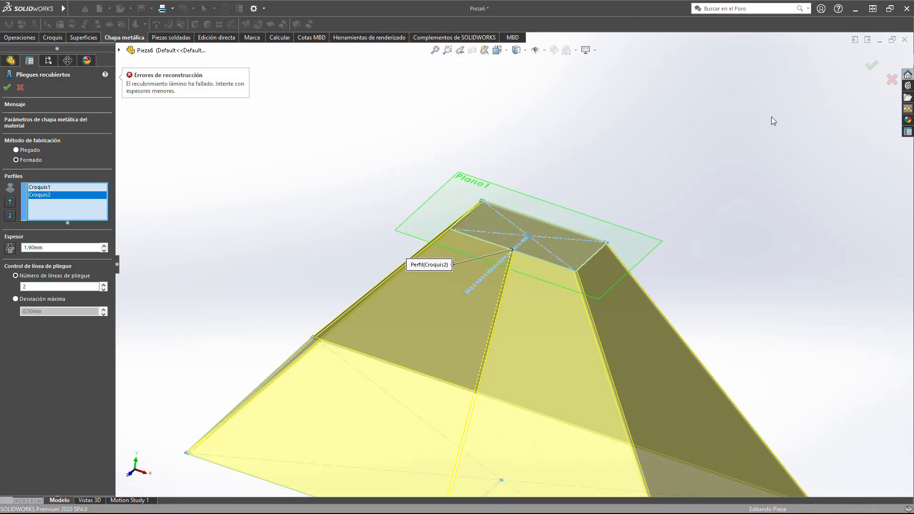
scroll(514, 252, down, 5)
scroll(480, 305, up, 2)
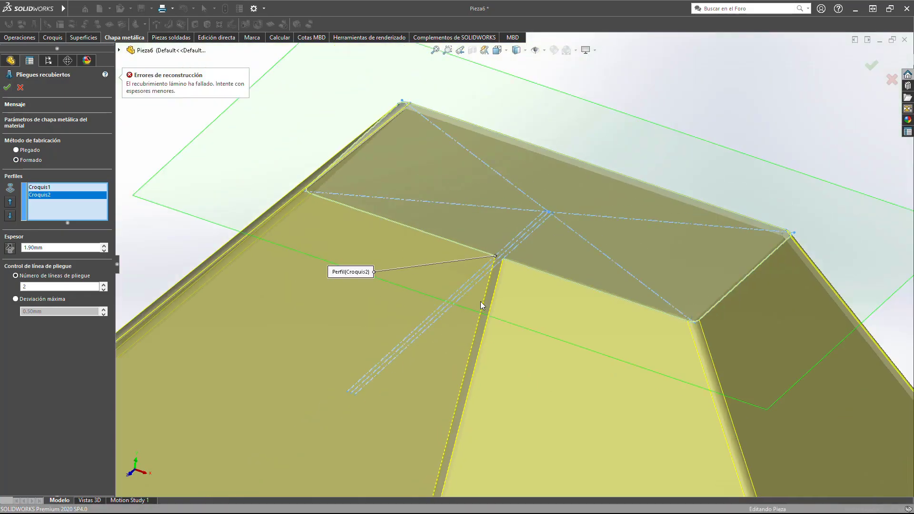
scroll(481, 301, up, 3)
scroll(421, 114, down, 3)
middle_drag(421, 114, 616, 354)
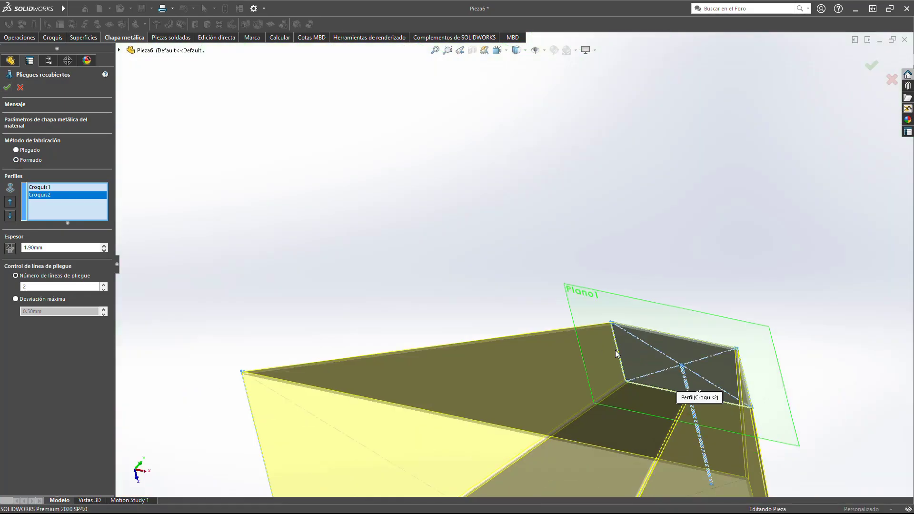
click(872, 65)
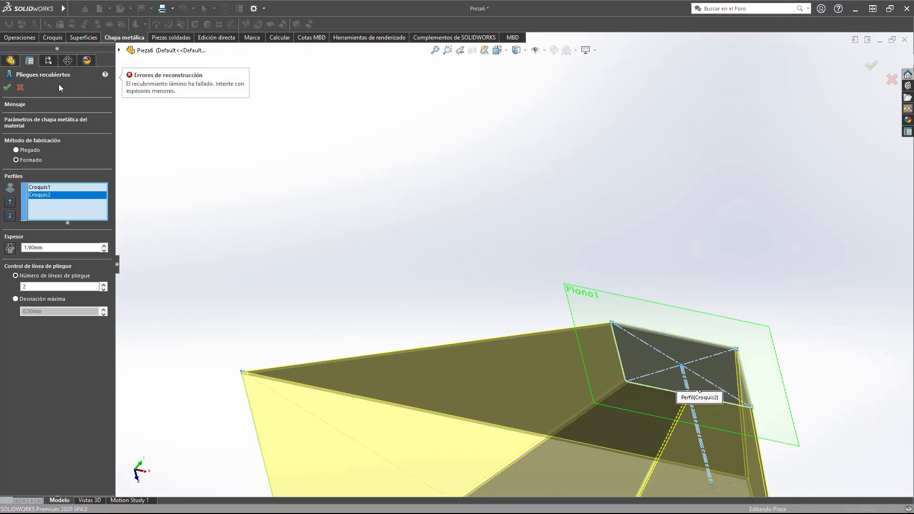
click(20, 87)
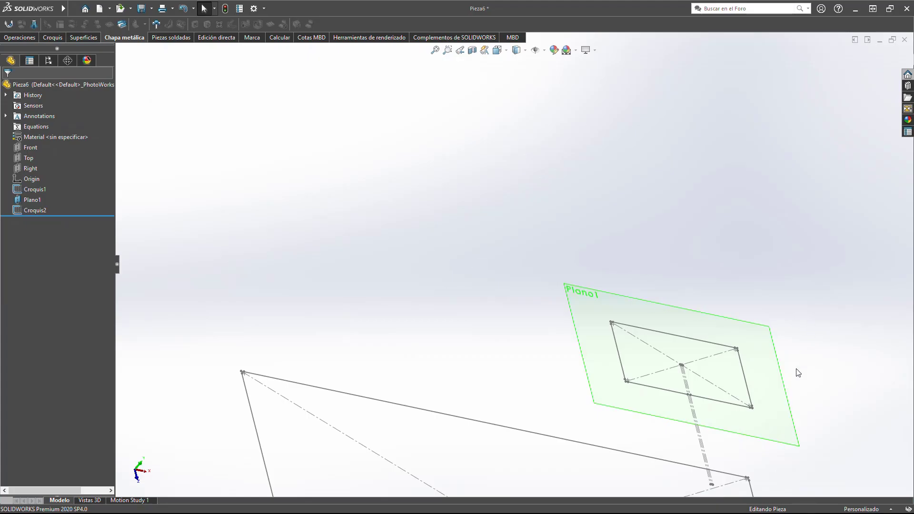
Step: Reopen the base sketch Croquis1 for editing
middle_drag(799, 373, 590, 353)
scroll(561, 288, down, 2)
scroll(559, 220, down, 2)
middle_drag(558, 220, 516, 266)
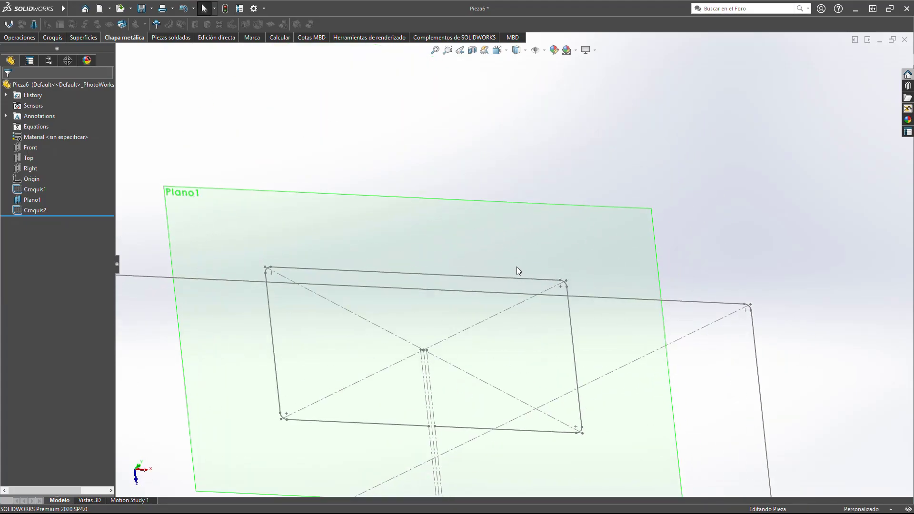
scroll(517, 267, up, 3)
click(42, 186)
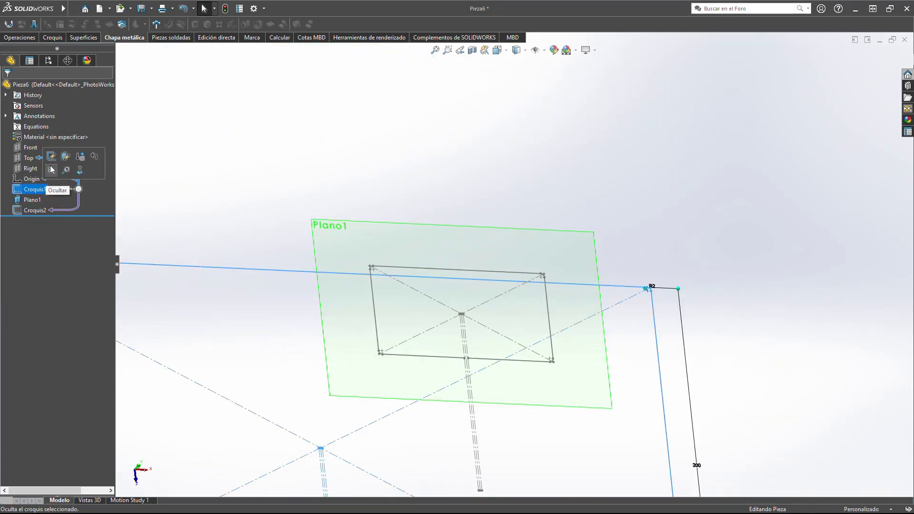
click(51, 156)
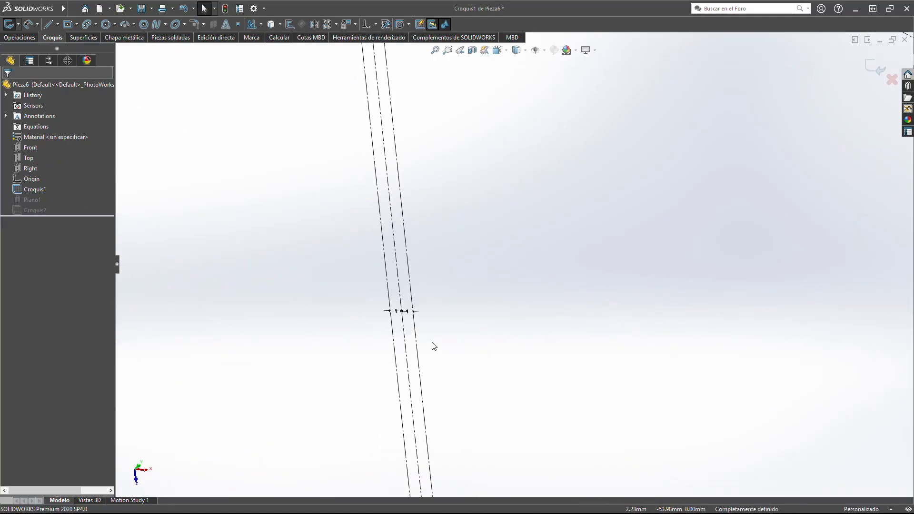
scroll(431, 347, down, 3)
Step: Change both 1 mm slit gap dimensions to 3 and exit the sketch
click(379, 267)
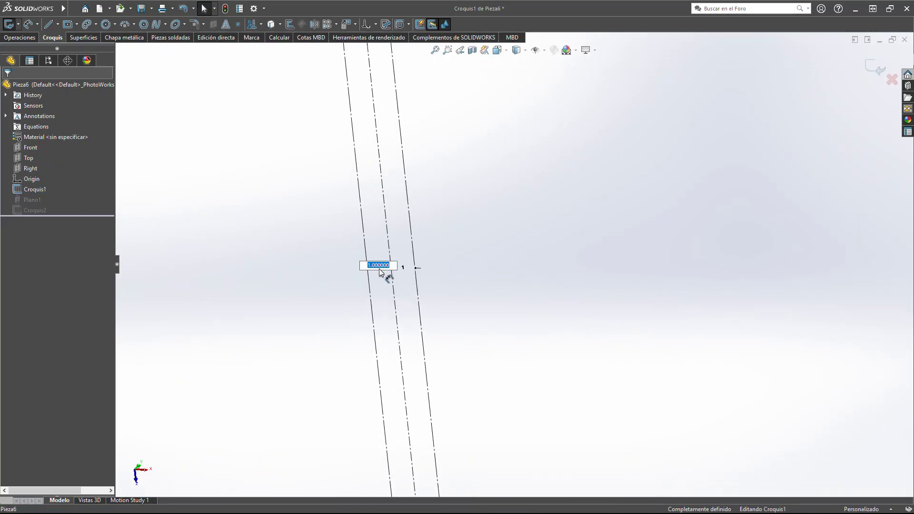
text(3)
key(Return)
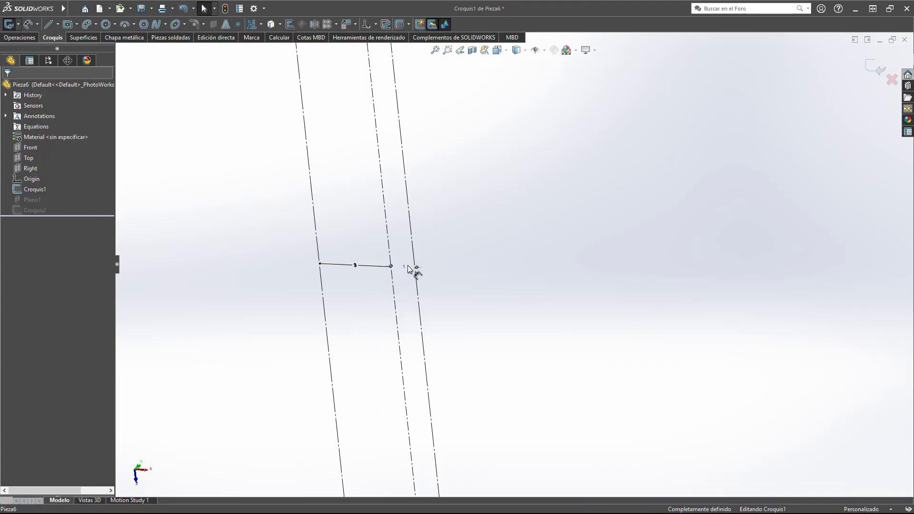
click(410, 270)
text(3)
key(Return)
scroll(586, 430, up, 5)
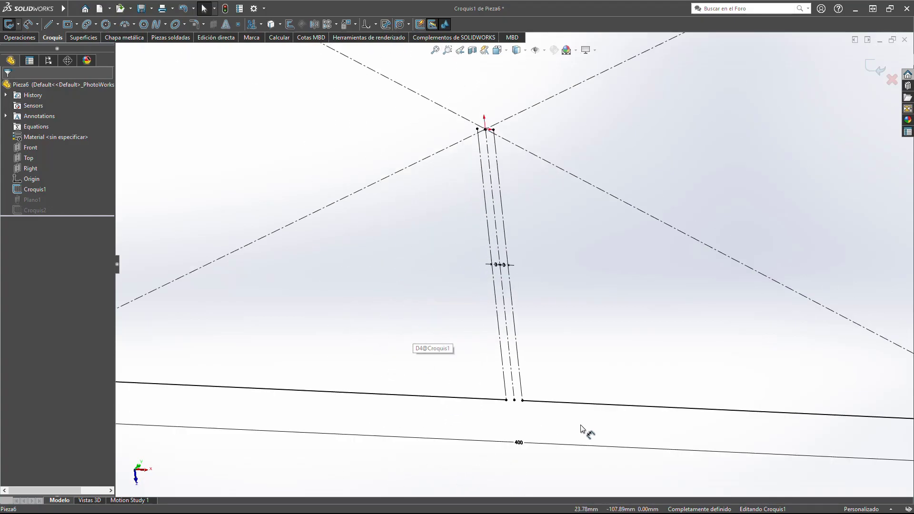
scroll(536, 313, down, 2)
scroll(774, 139, up, 3)
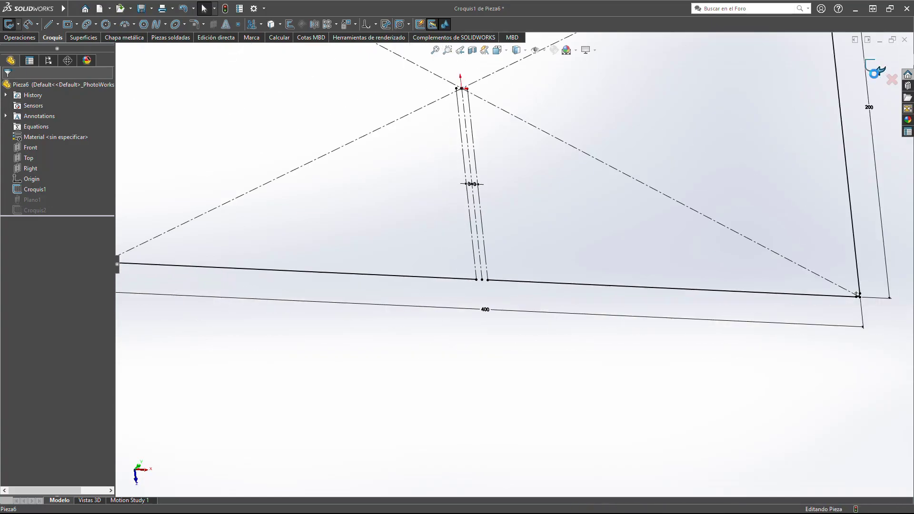
click(877, 71)
key(z)
click(50, 211)
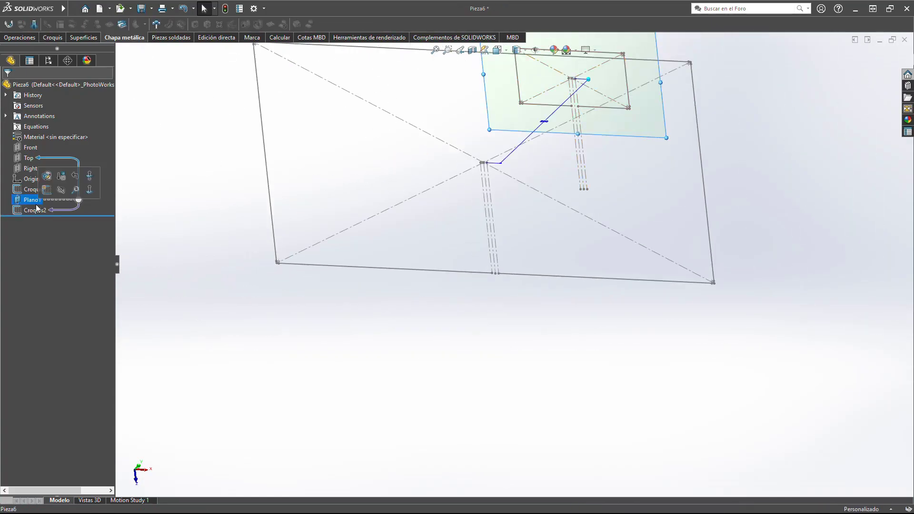
click(36, 201)
scroll(554, 159, down, 5)
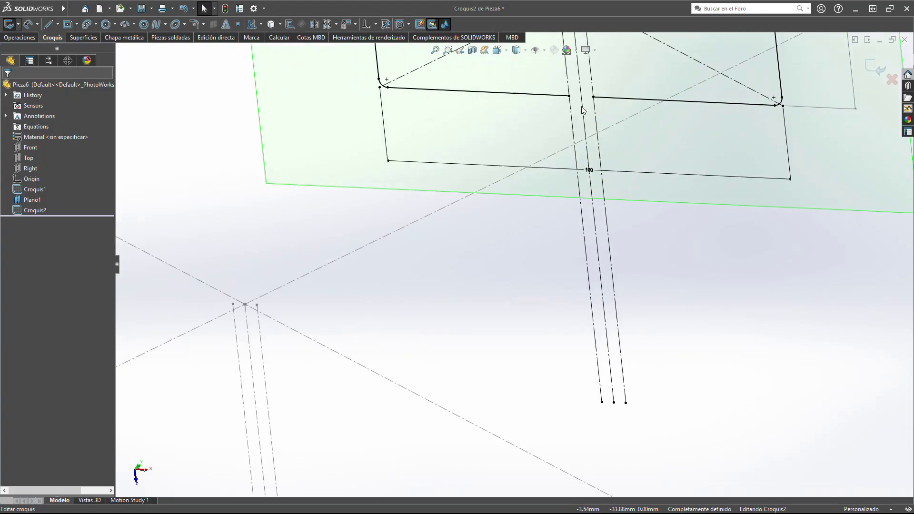
scroll(567, 113, down, 3)
click(543, 120)
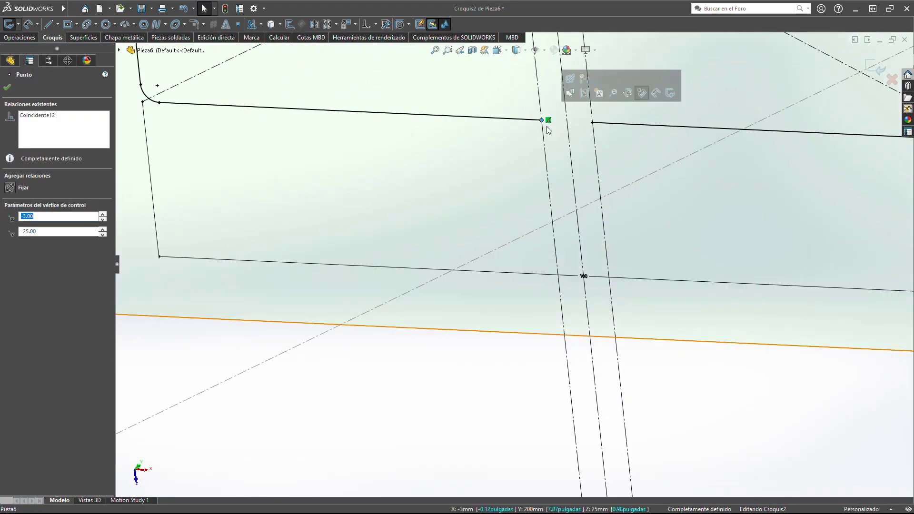
click(570, 142)
scroll(571, 143, up, 3)
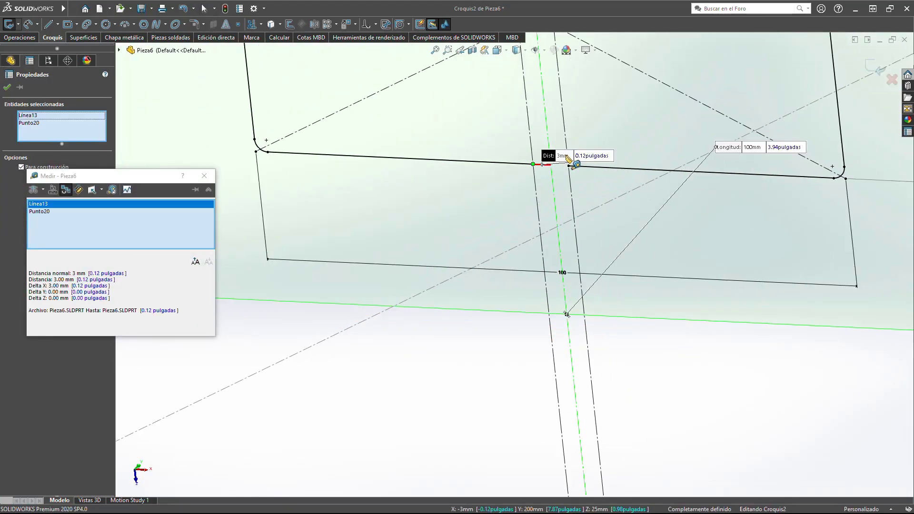
key(Escape)
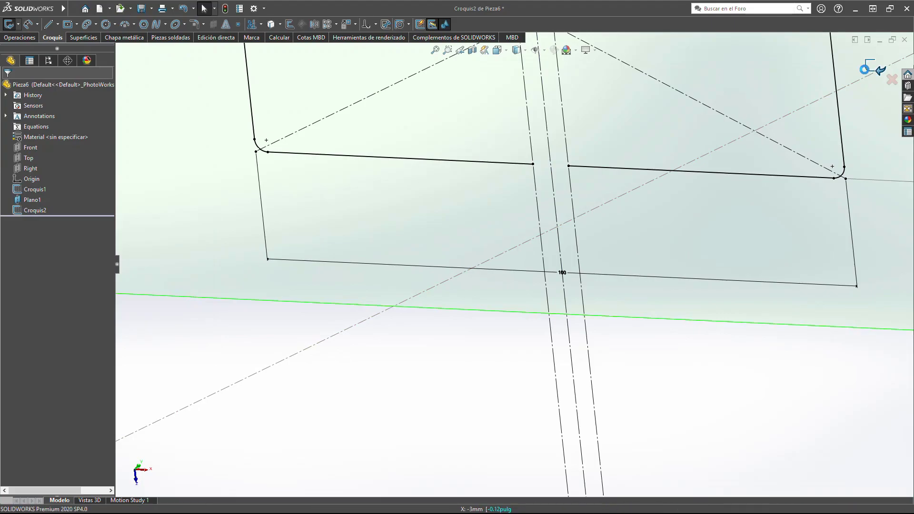
click(869, 72)
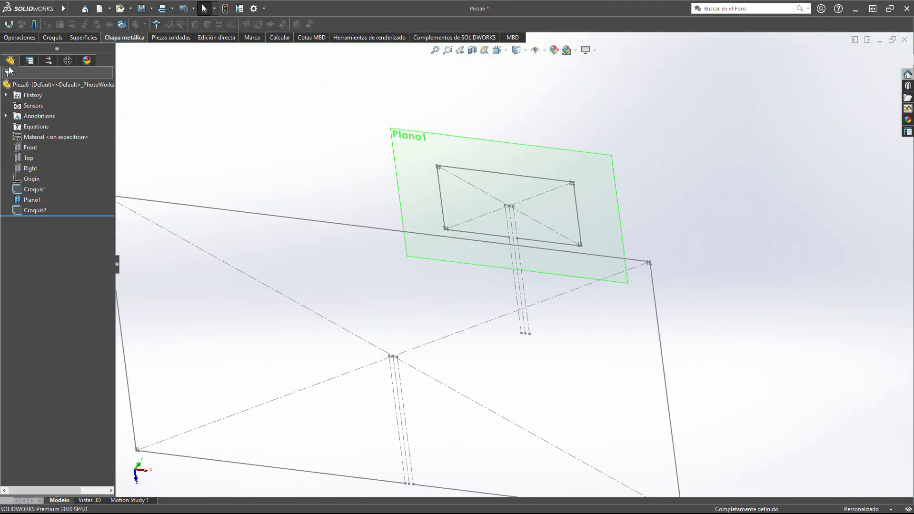
click(31, 24)
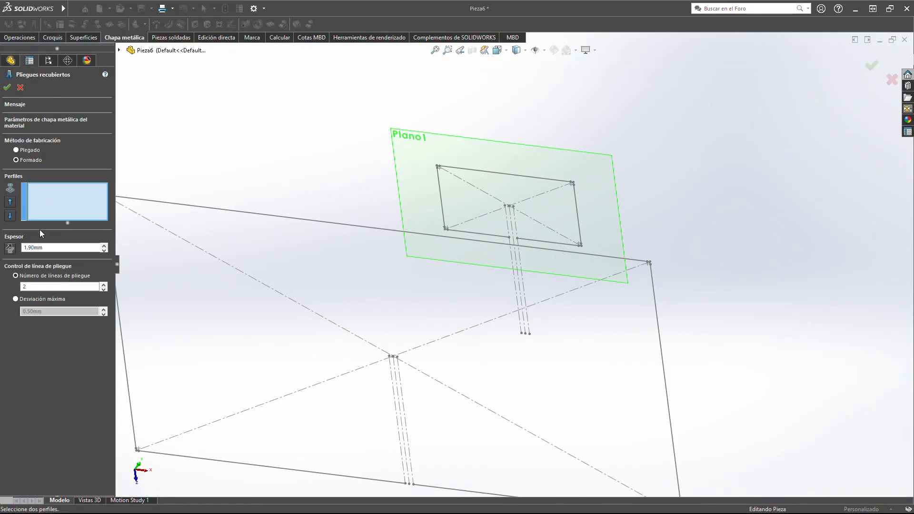
click(327, 479)
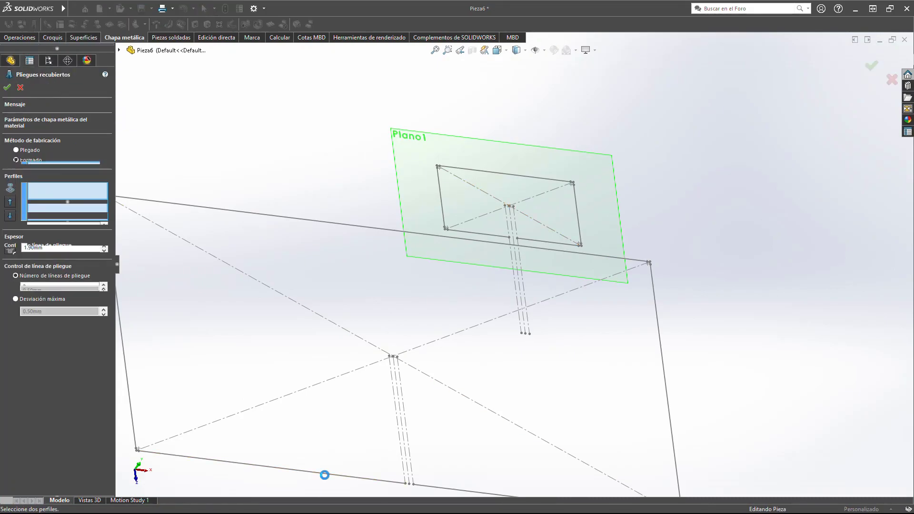
click(488, 233)
middle_drag(488, 233, 455, 156)
key(z)
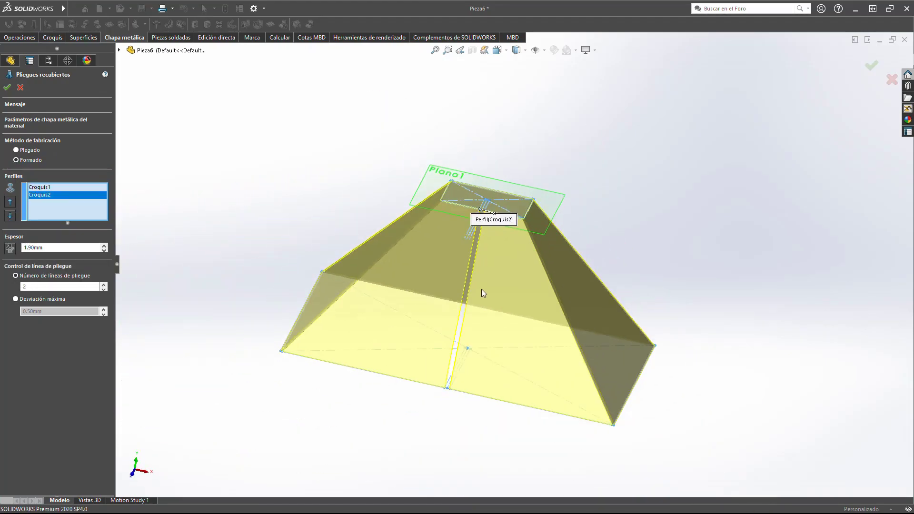
scroll(457, 202, down, 3)
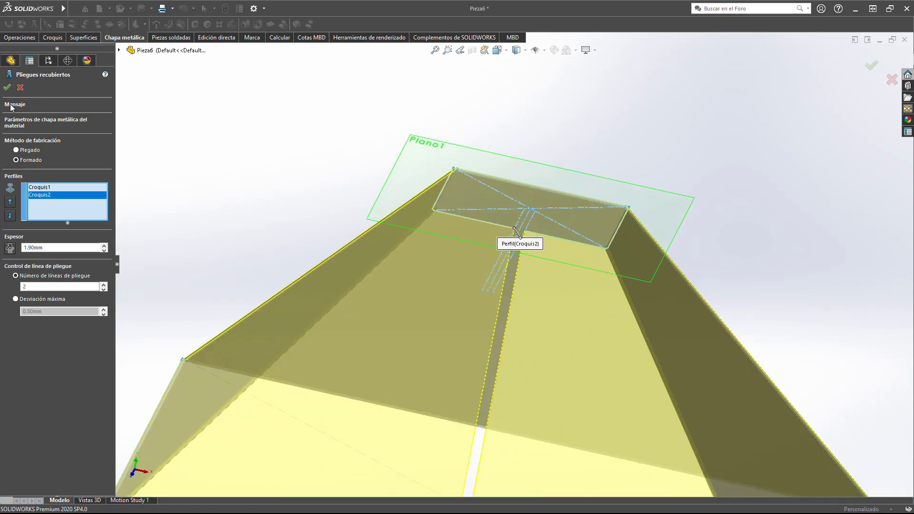
click(7, 87)
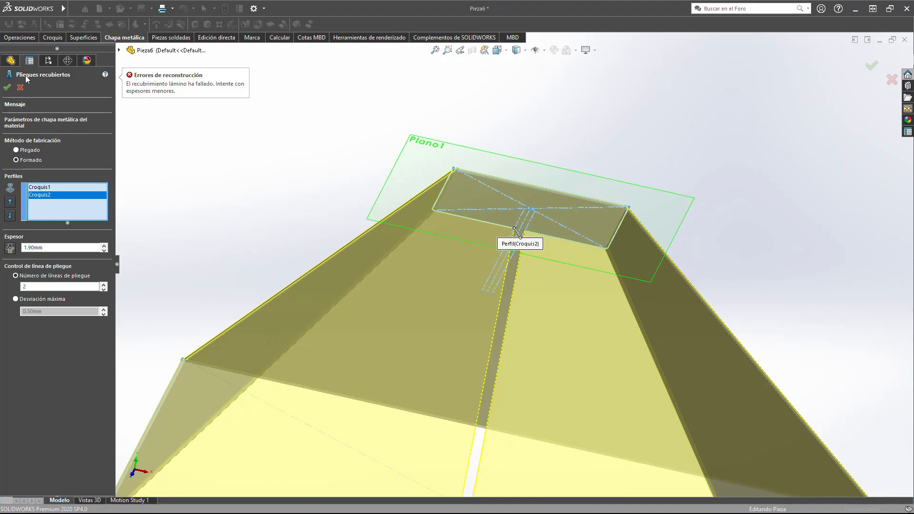
click(20, 87)
scroll(379, 247, up, 2)
Step: Set the large rectangle sketch's corner fillet radius from 2 to 6
scroll(379, 247, up, 2)
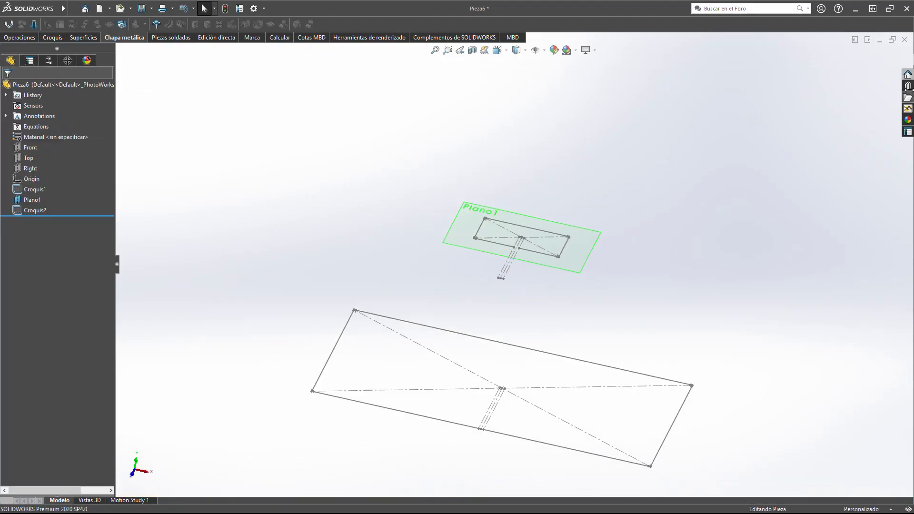
key(z)
click(34, 189)
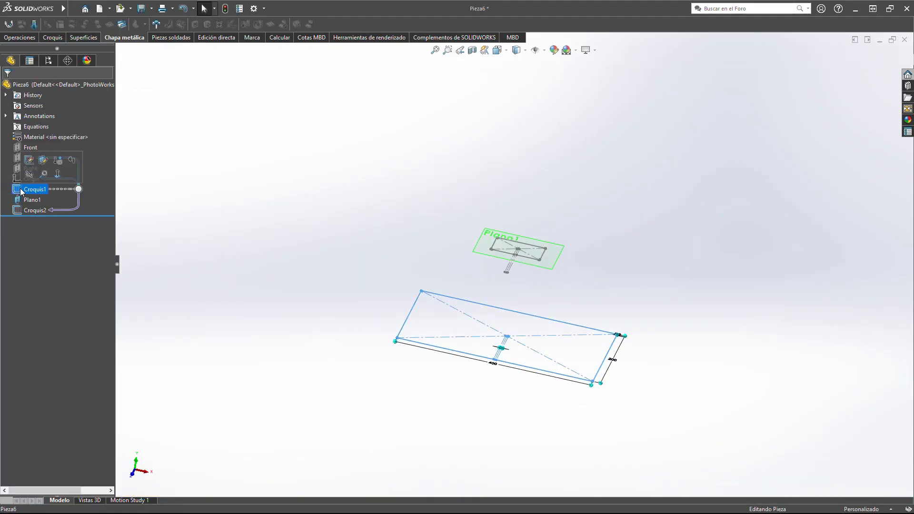
click(38, 157)
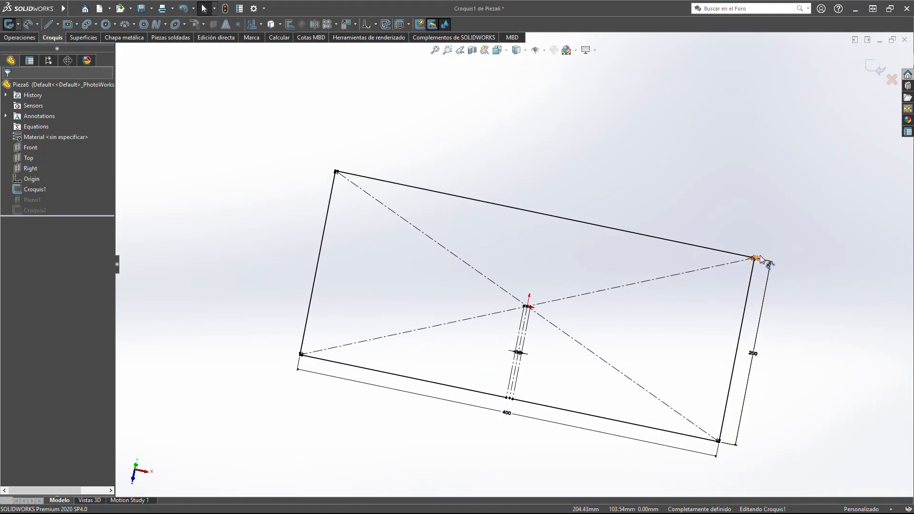
double_click(758, 258)
text(6)
key(Return)
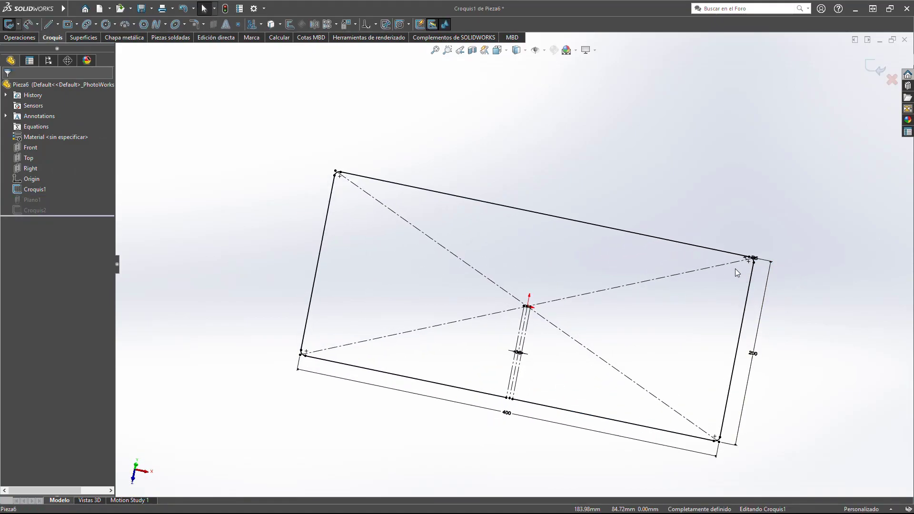
click(876, 66)
Step: Set the small rectangle sketch's corner fillet radius from 2 to 6
click(38, 210)
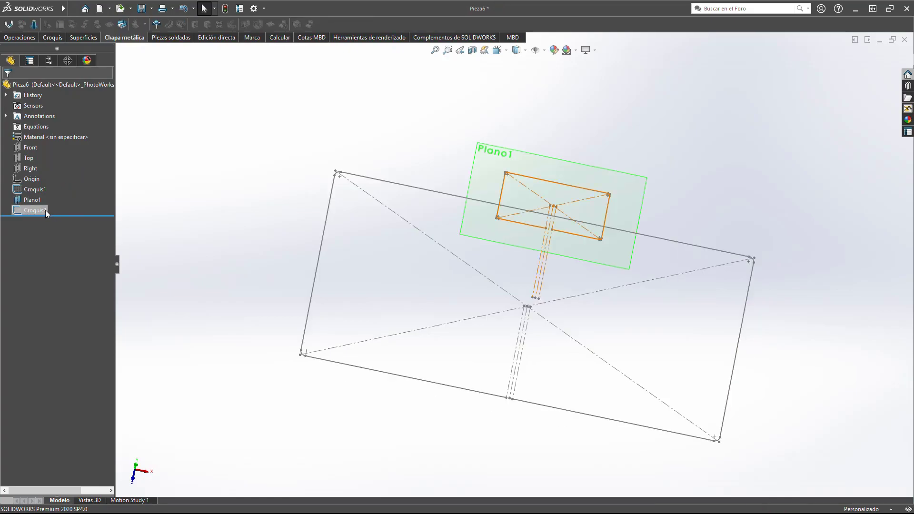
click(52, 181)
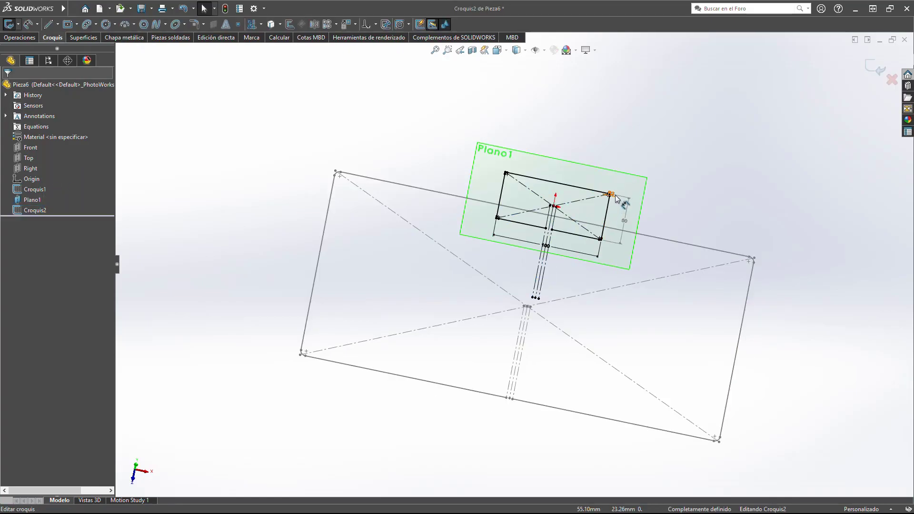
double_click(611, 194)
text(6)
key(Return)
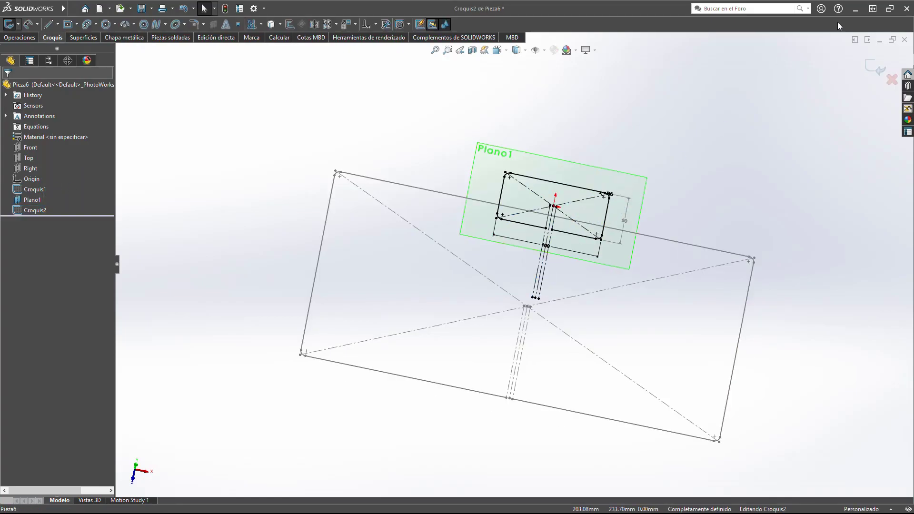
click(875, 67)
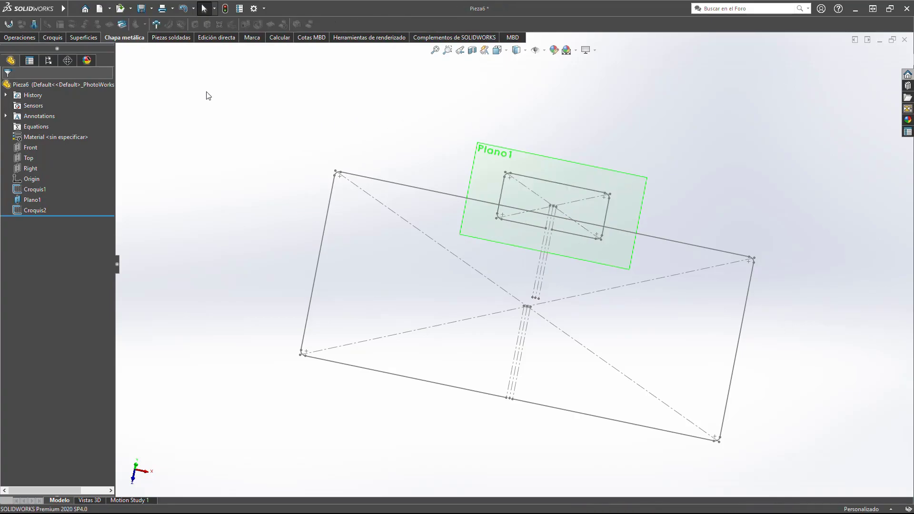
Step: Create lofted bend Pliegues recubiertos5 from the large rectangle Croquis1 to the small rounded Croquis2
click(33, 26)
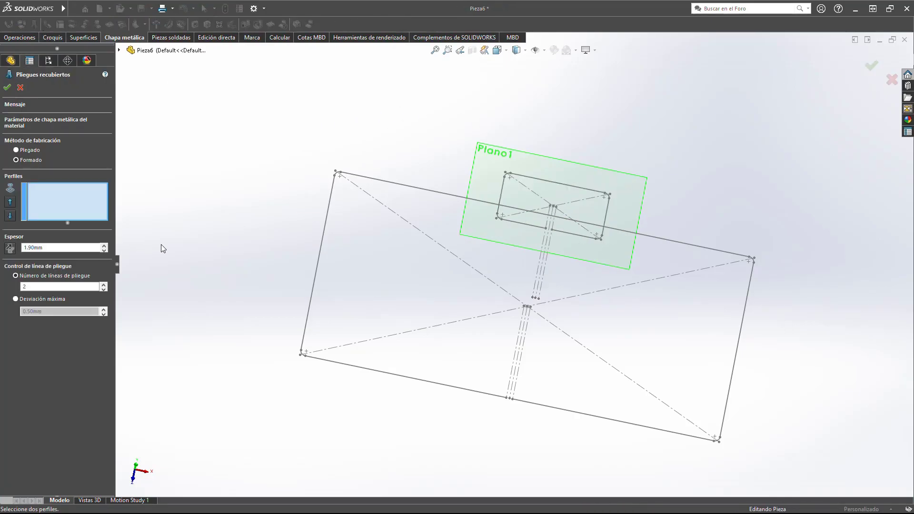
click(428, 381)
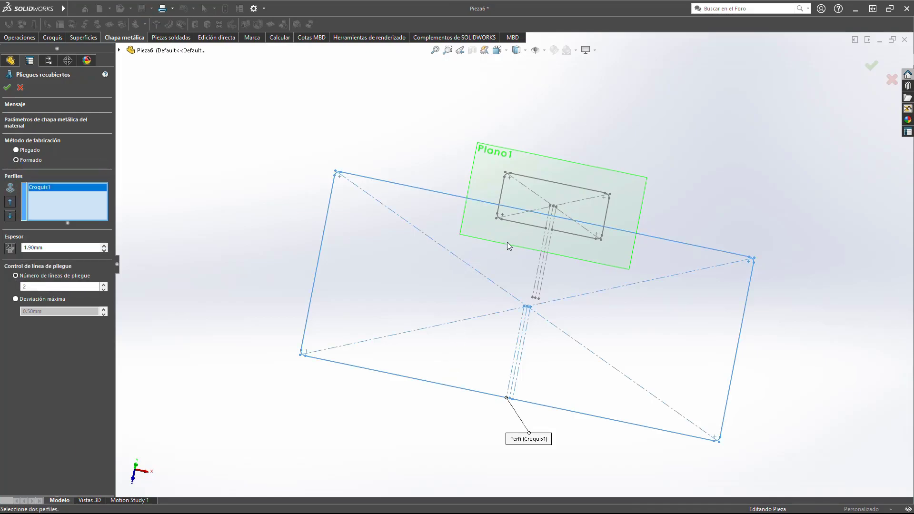
click(528, 225)
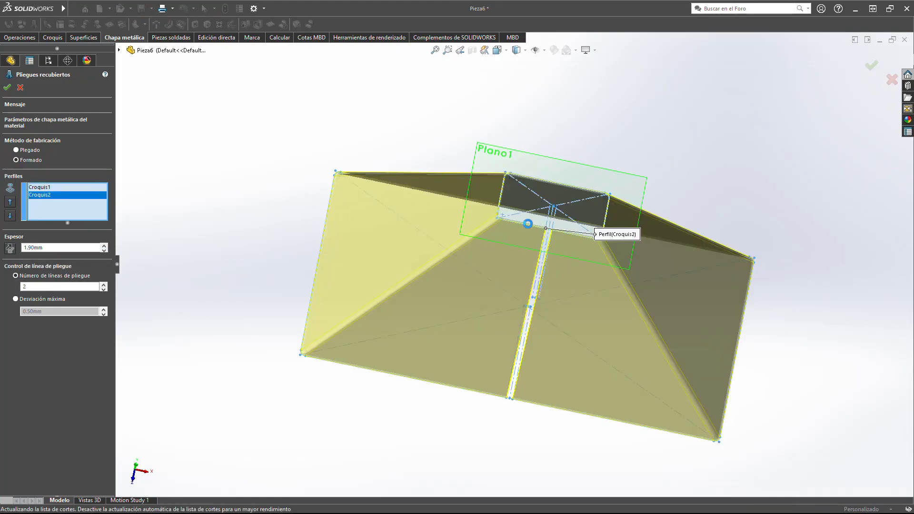
key(Return)
middle_drag(527, 223, 392, 106)
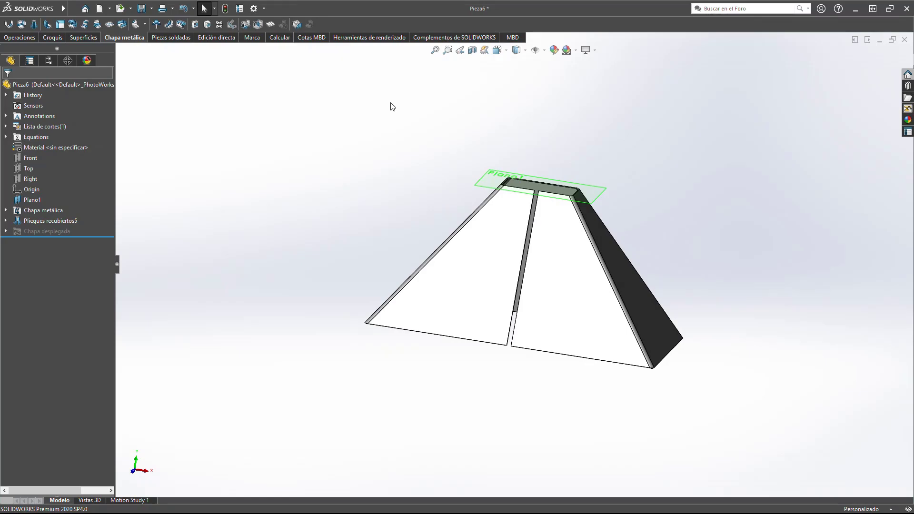
Step: Orbit and zoom around the finished hopper to inspect its top opening and underside
scroll(464, 190, down, 3)
scroll(398, 193, down, 3)
scroll(424, 185, down, 3)
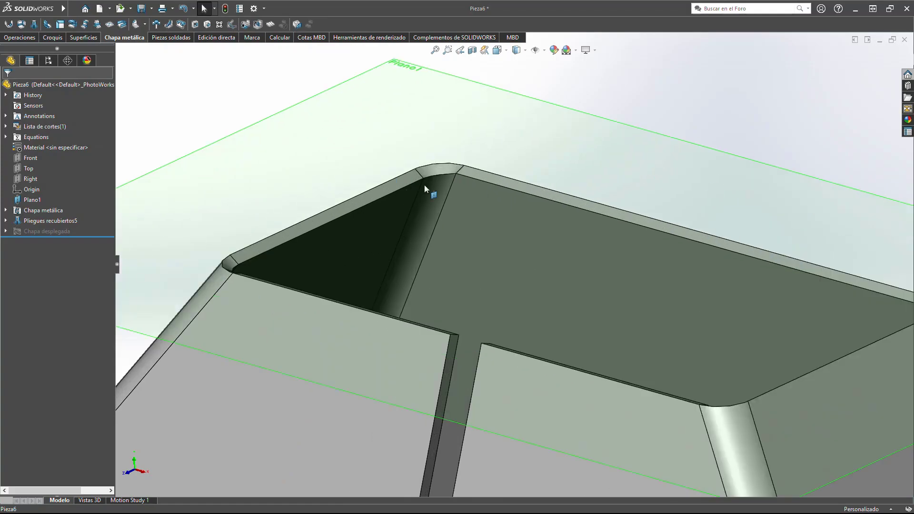
scroll(395, 215, down, 3)
scroll(568, 311, up, 10)
middle_drag(567, 311, 578, 284)
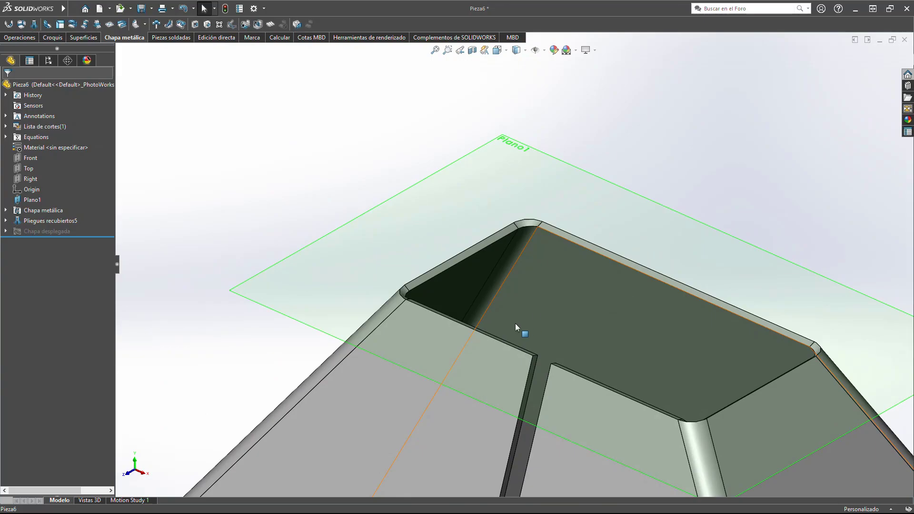
scroll(519, 325, up, 5)
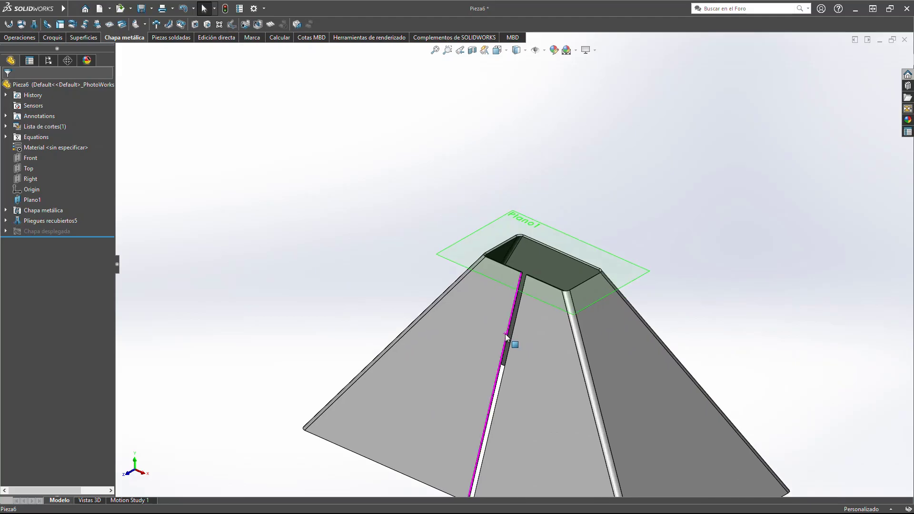
mouse_move(505, 333)
middle_down()
mouse_move(587, 203)
mouse_move(517, 394)
mouse_move(516, 466)
mouse_move(492, 510)
middle_up()
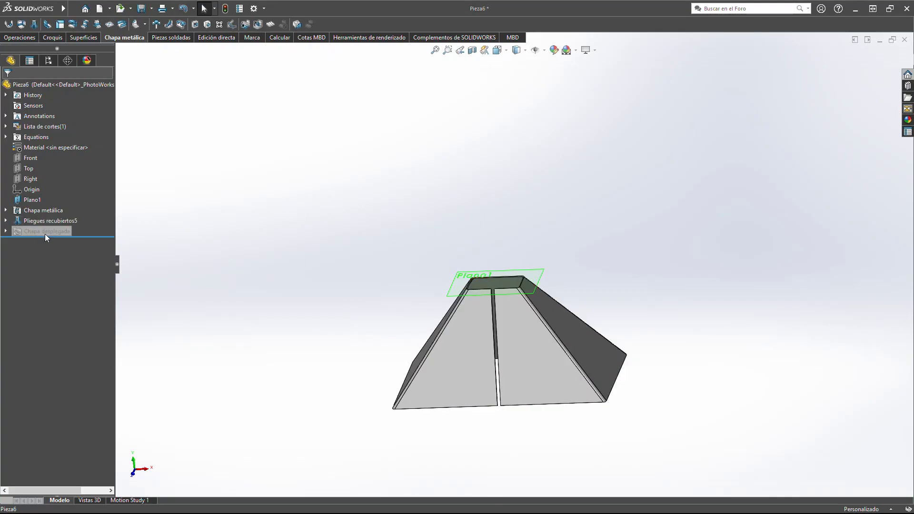
mouse_move(352, 305)
middle_down()
mouse_move(568, 189)
mouse_move(575, 246)
middle_up()
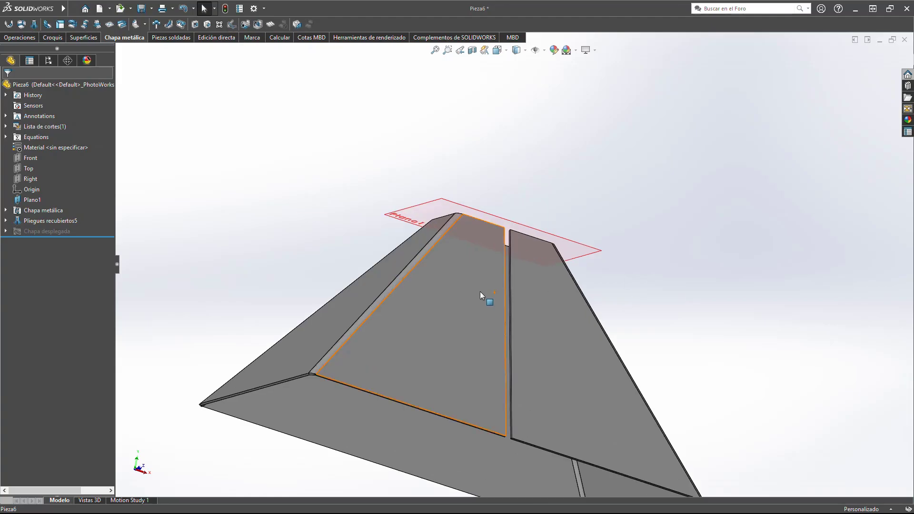
mouse_move(485, 300)
middle_down()
mouse_move(579, 379)
mouse_move(662, 329)
mouse_move(526, 256)
mouse_move(565, 255)
mouse_move(543, 280)
mouse_move(447, 309)
mouse_move(347, 290)
mouse_move(404, 380)
mouse_move(435, 352)
middle_up()
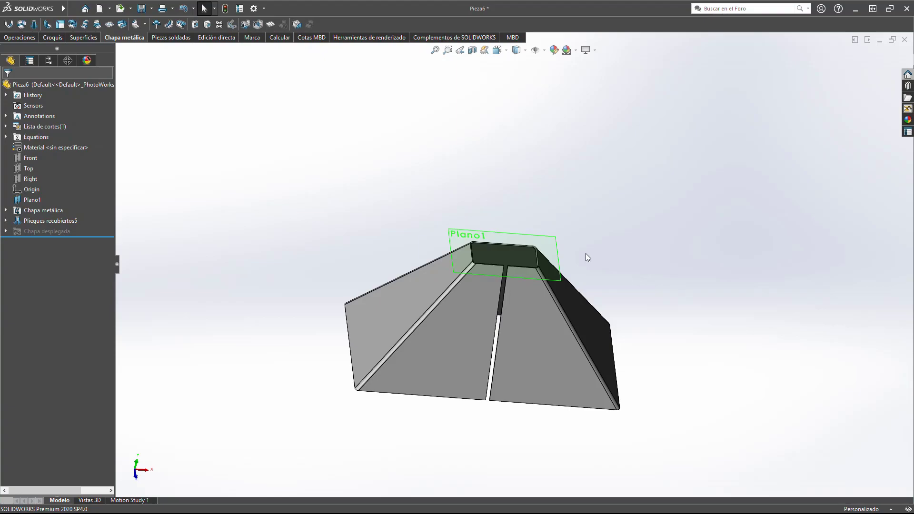
mouse_move(489, 279)
middle_down()
mouse_move(680, 309)
mouse_move(734, 190)
middle_up()
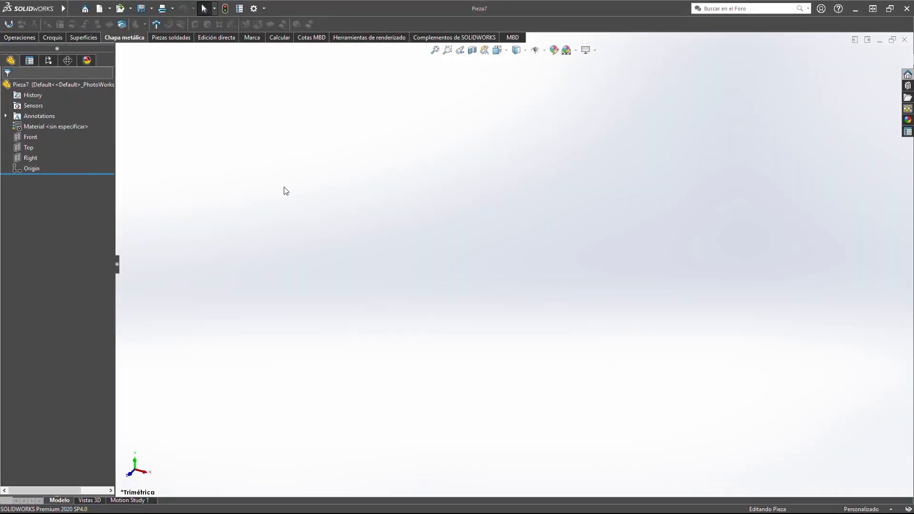
Step: Sketch a Ø100 circle centred on the origin on the Top plane and close the sketch
click(29, 147)
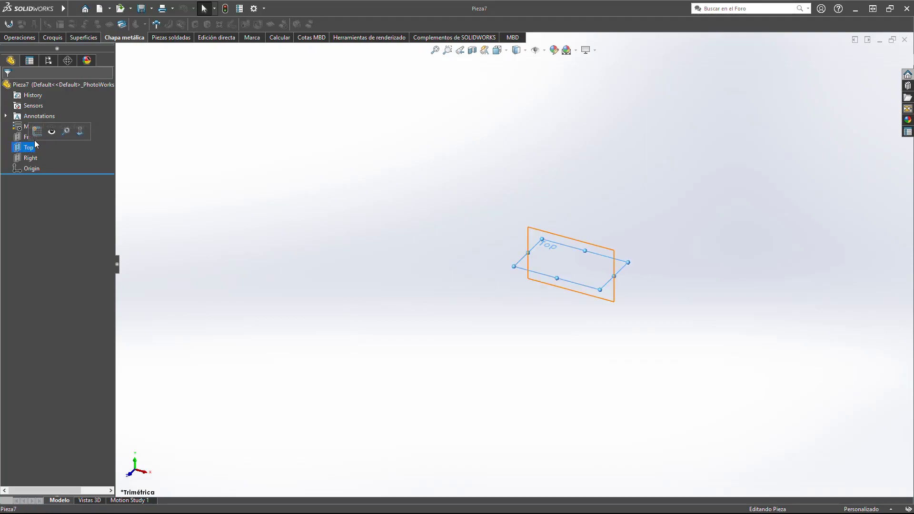
click(38, 130)
key(f)
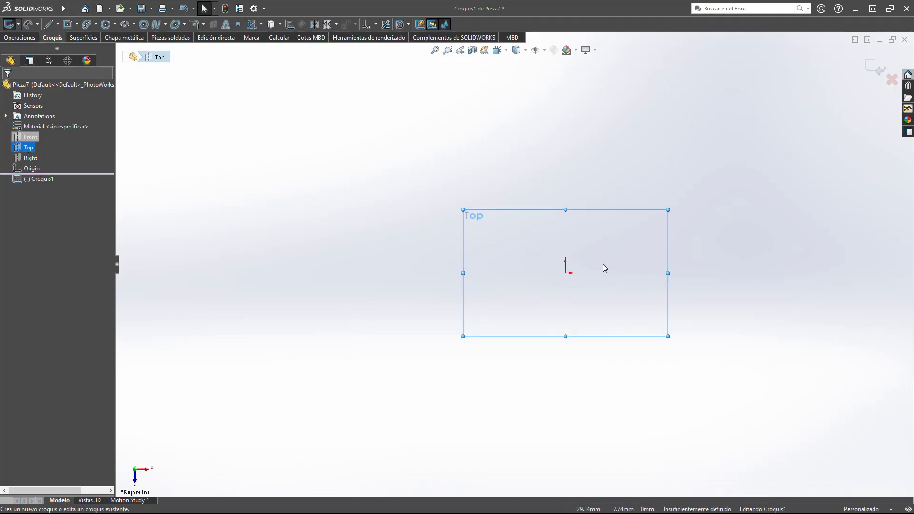
click(106, 25)
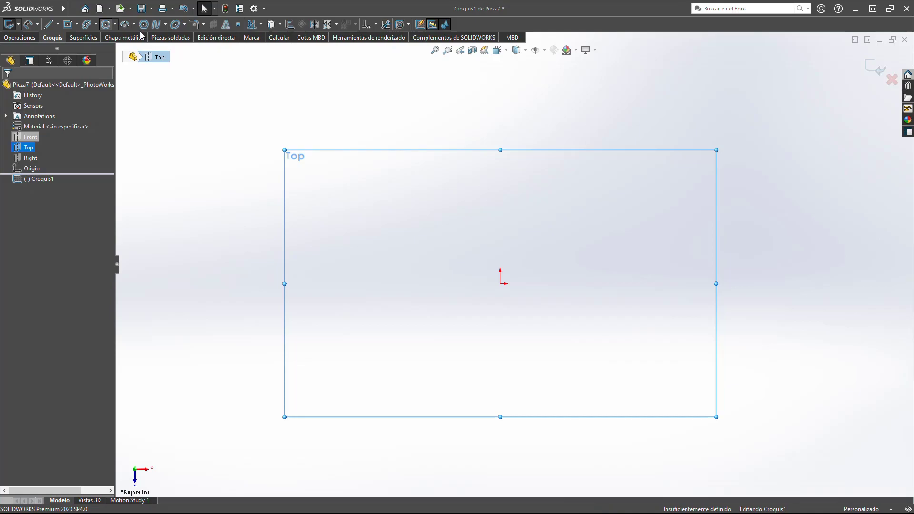
click(500, 283)
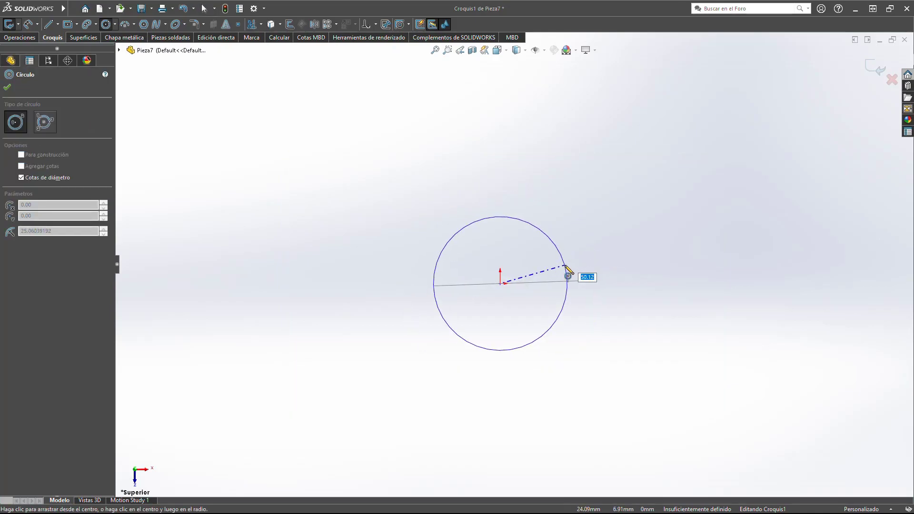
key(Return)
key(Escape)
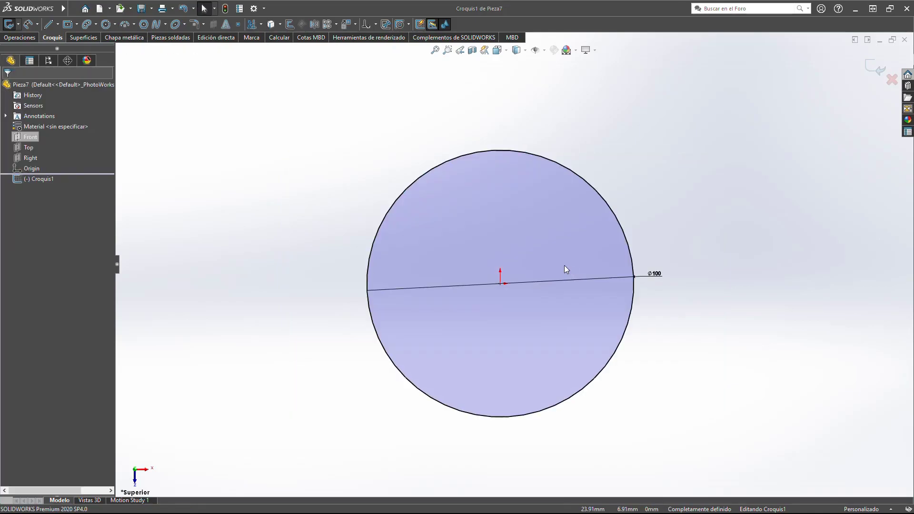
click(876, 67)
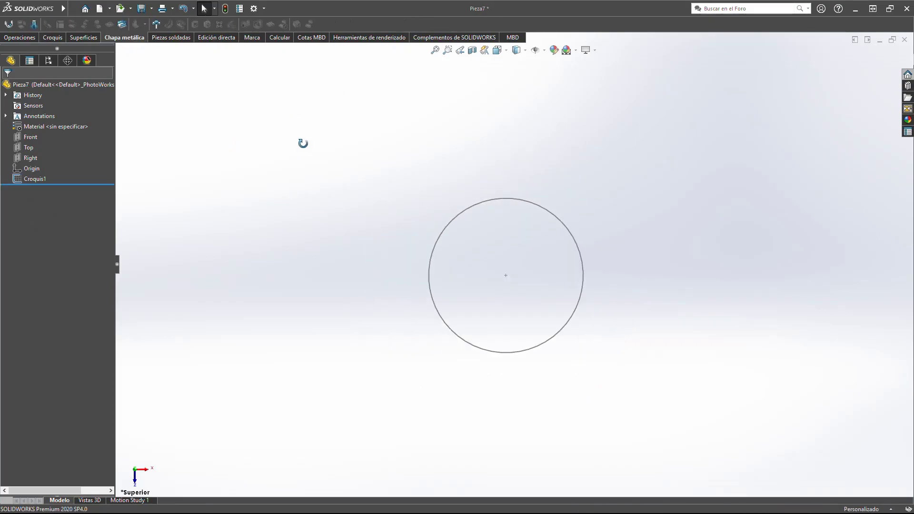
click(11, 39)
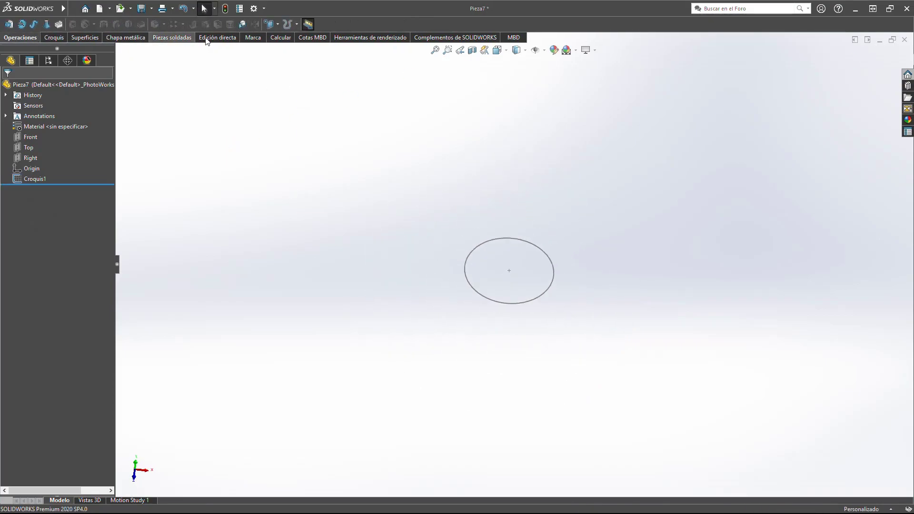
Step: Create reference plane Plano1 at a 300 mm offset from the Top plane
click(277, 25)
click(285, 37)
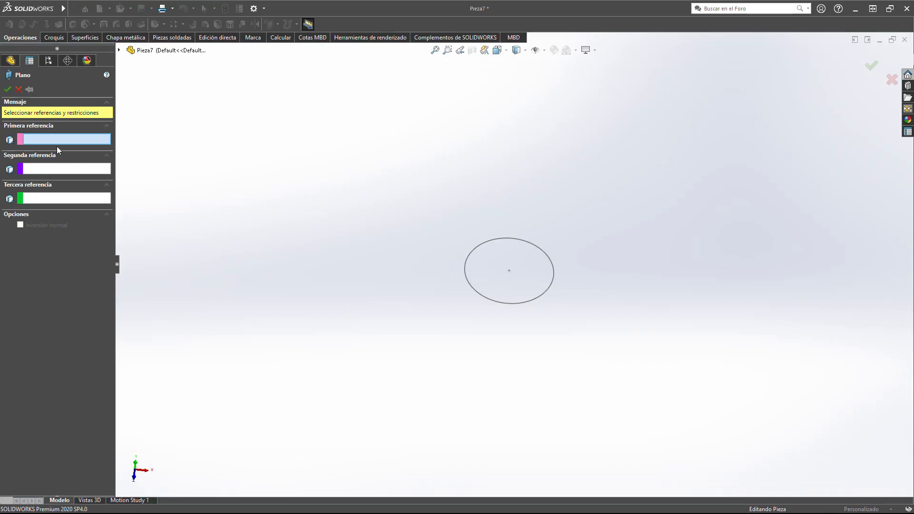
click(120, 50)
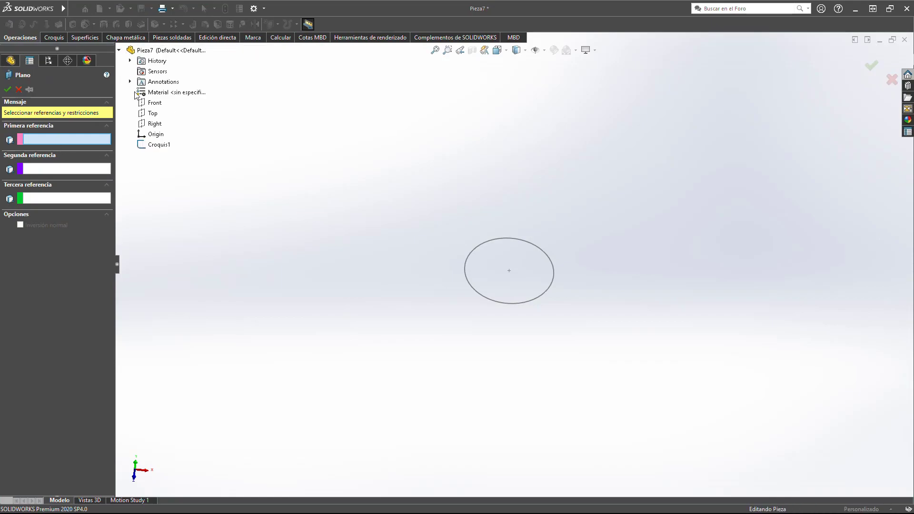
click(152, 112)
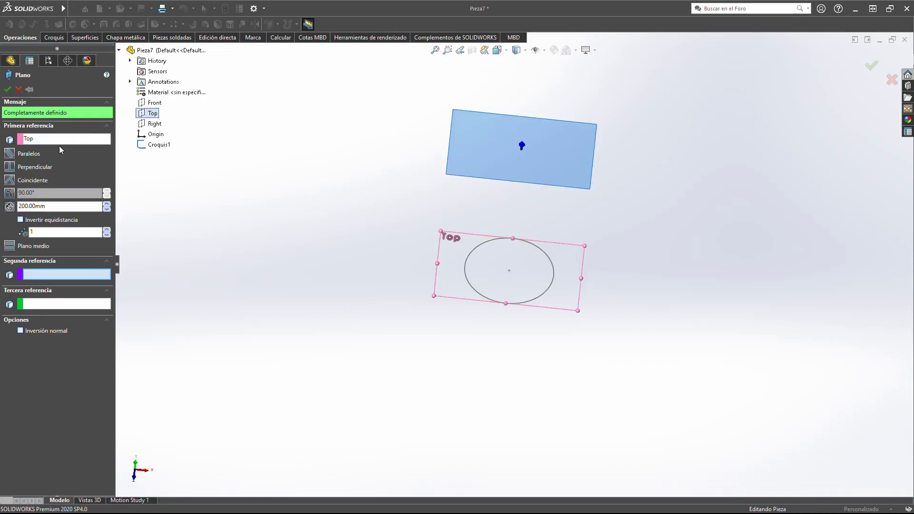
drag(52, 203, 5, 206)
text(300)
key(Return)
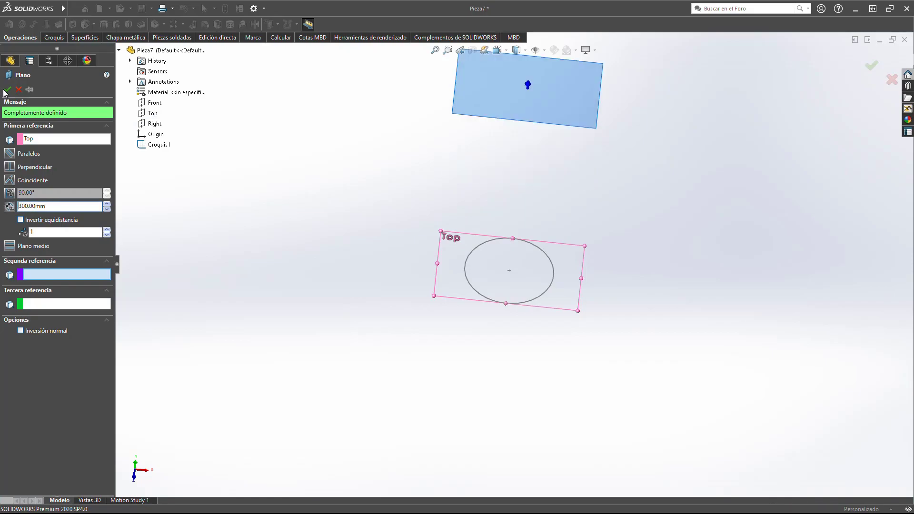
click(7, 90)
scroll(514, 265, up, 5)
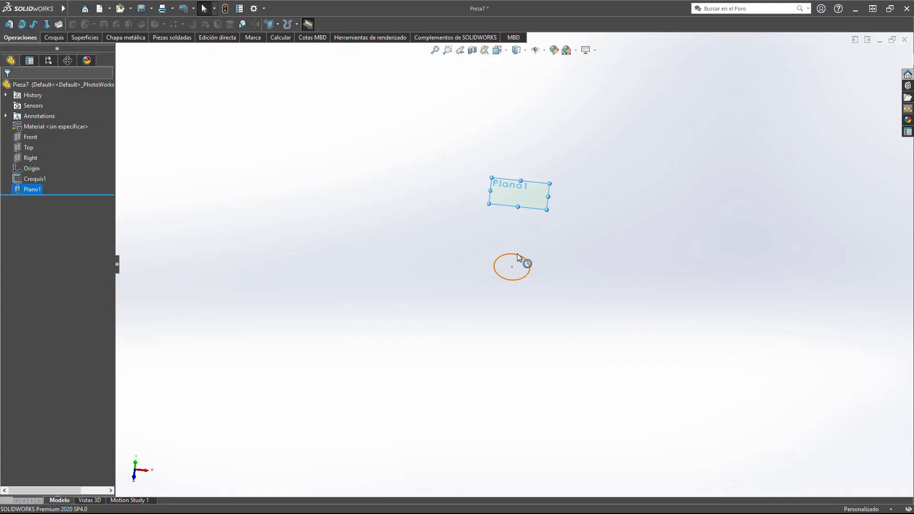
Step: Start a sketch on Plano1 and draw a Ø20 circle above the origin
key(ctrl+8)
right_click(27, 191)
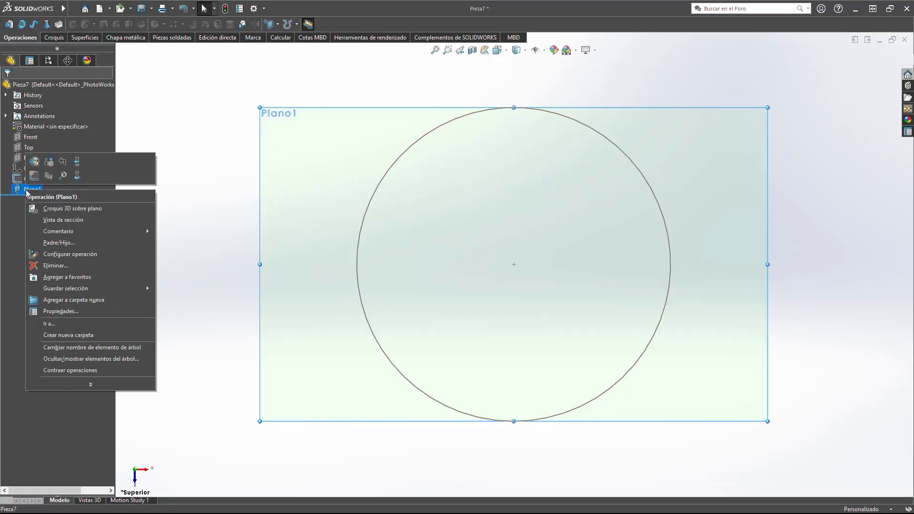
click(34, 176)
click(106, 23)
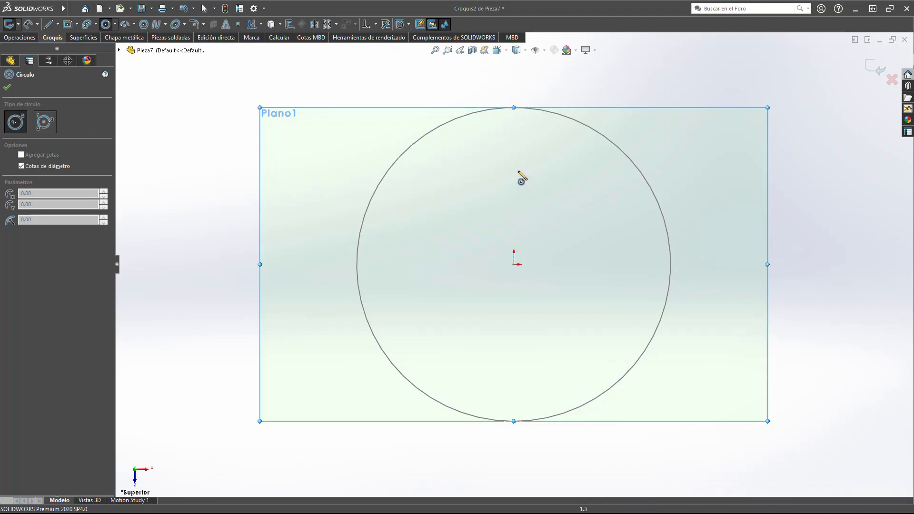
click(514, 166)
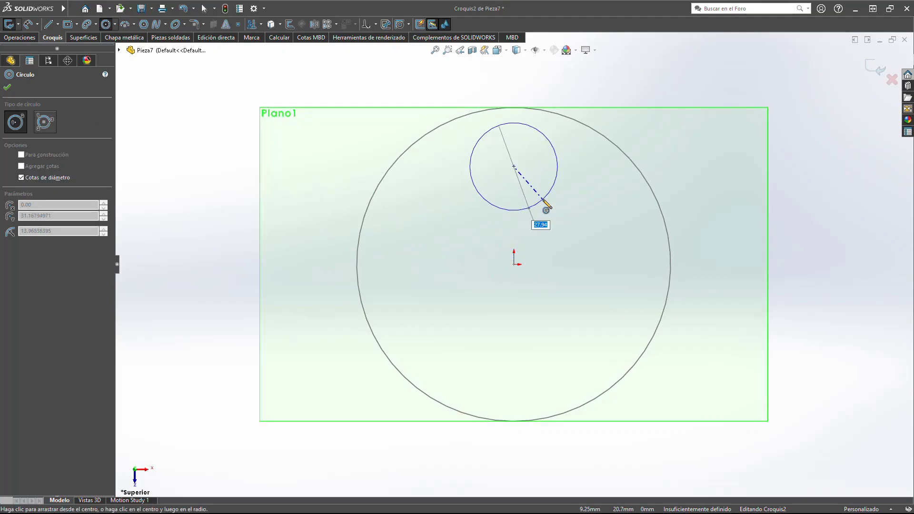
text(20)
key(Return)
key(Escape)
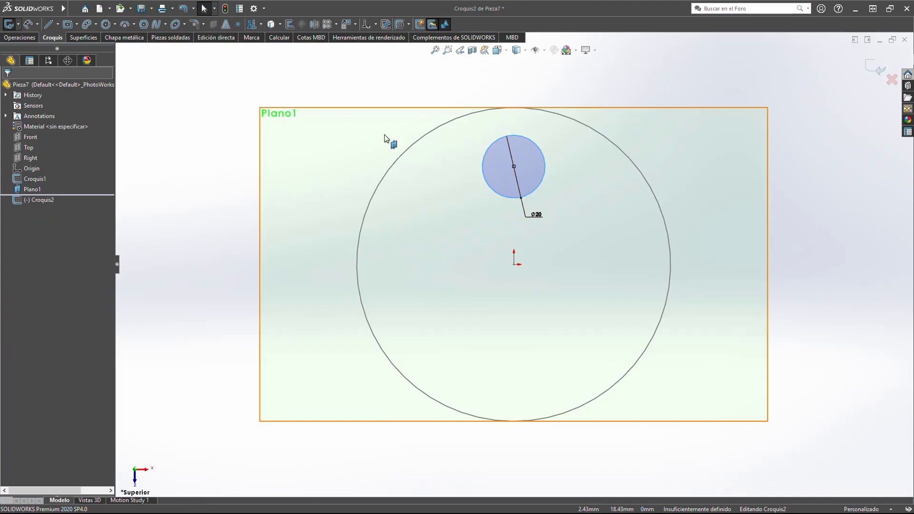
Step: Add a centerline from the origin to the circle's centre, dimension it 30 mm, and exit
click(56, 25)
click(57, 49)
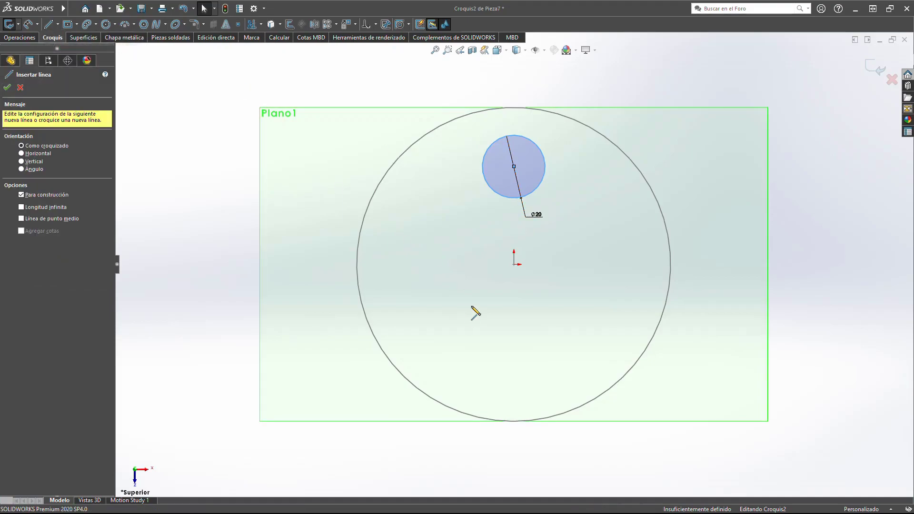
click(513, 264)
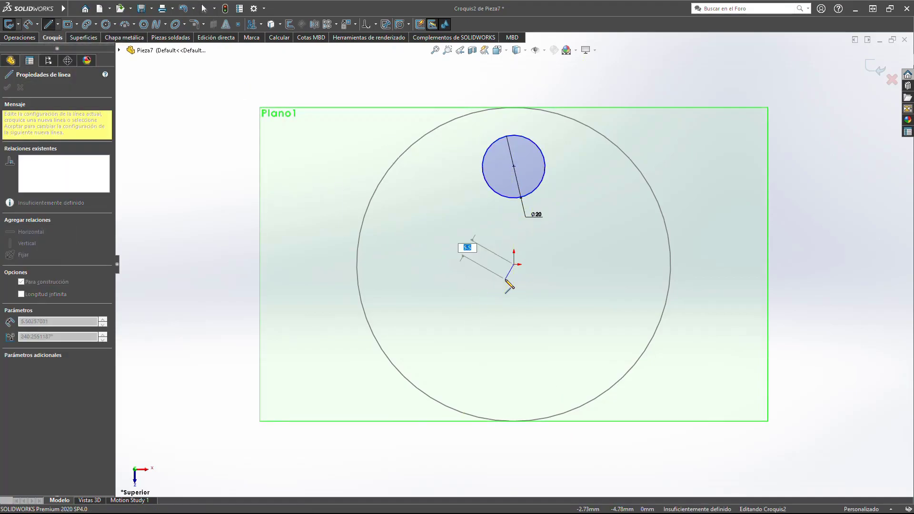
click(514, 166)
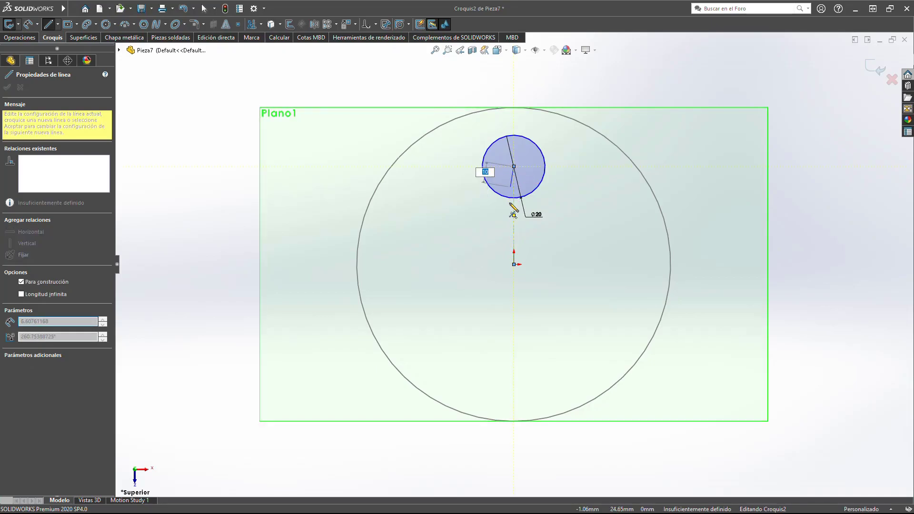
key(Escape)
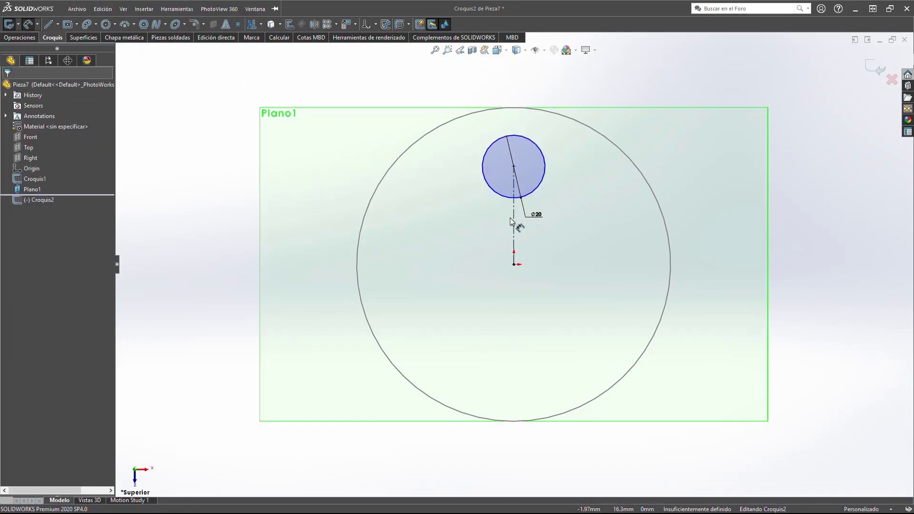
click(513, 223)
click(459, 229)
text(3)
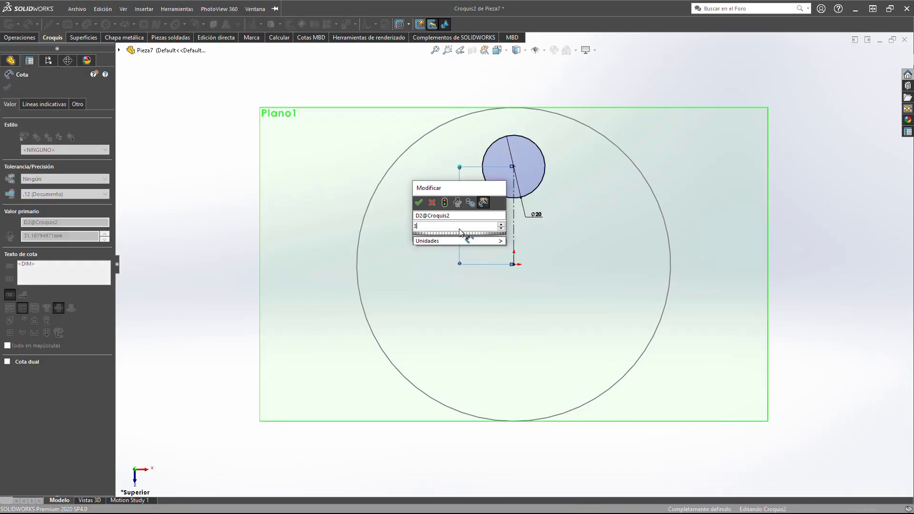
text(0)
key(Return)
key(Escape)
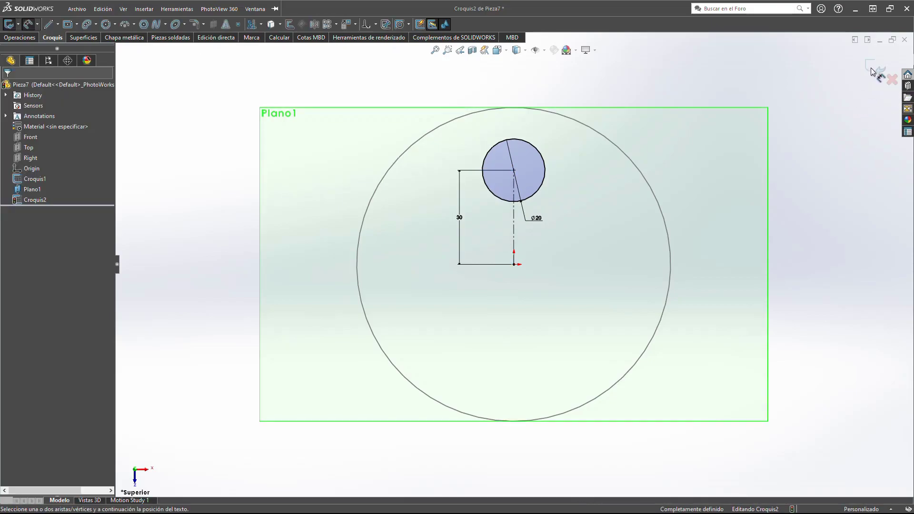
click(875, 72)
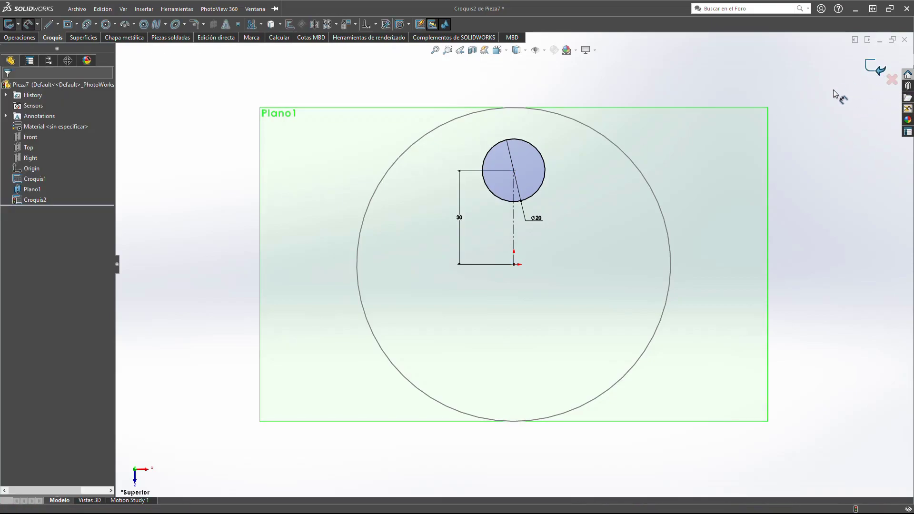
Step: Reopen Croquis1 and draw a vertical construction line from the centre to the circle's bottom
click(41, 180)
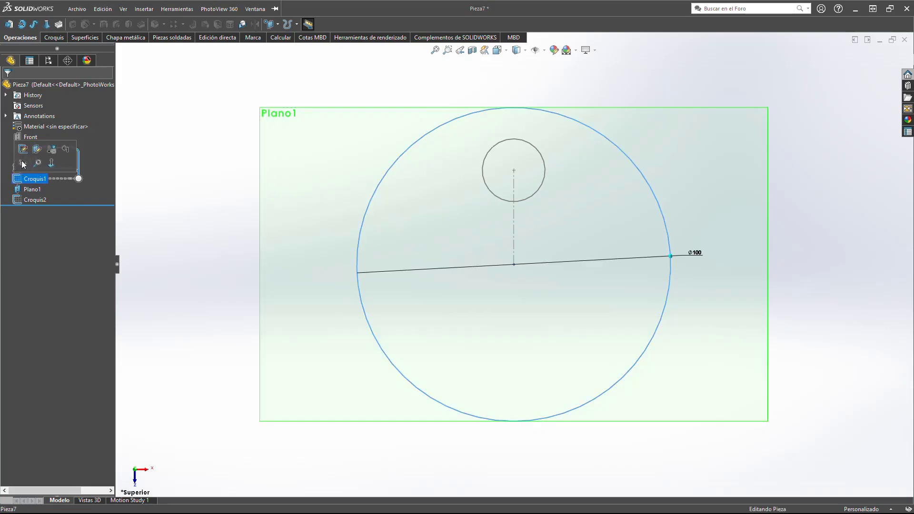
click(23, 149)
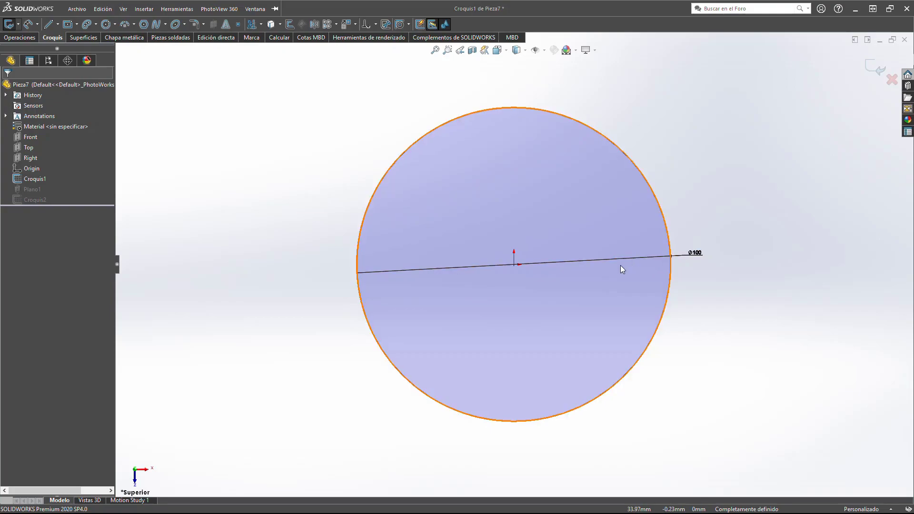
click(60, 24)
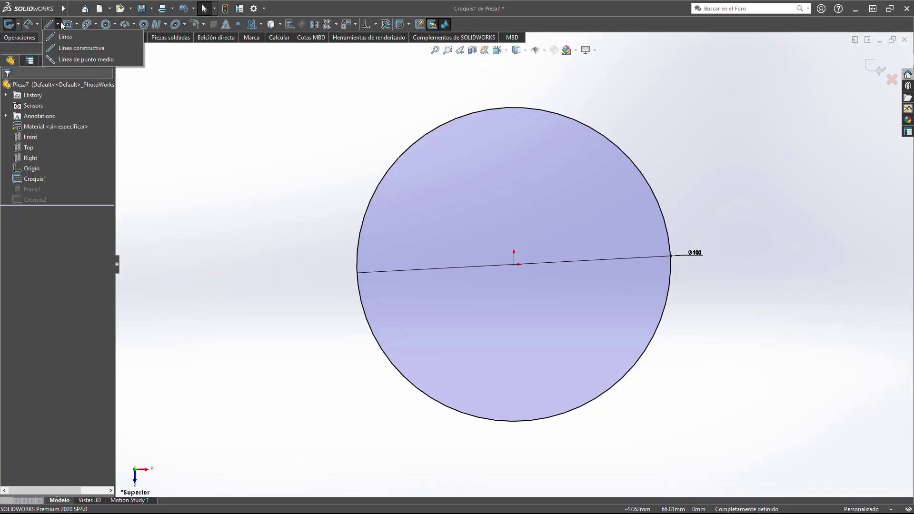
click(78, 48)
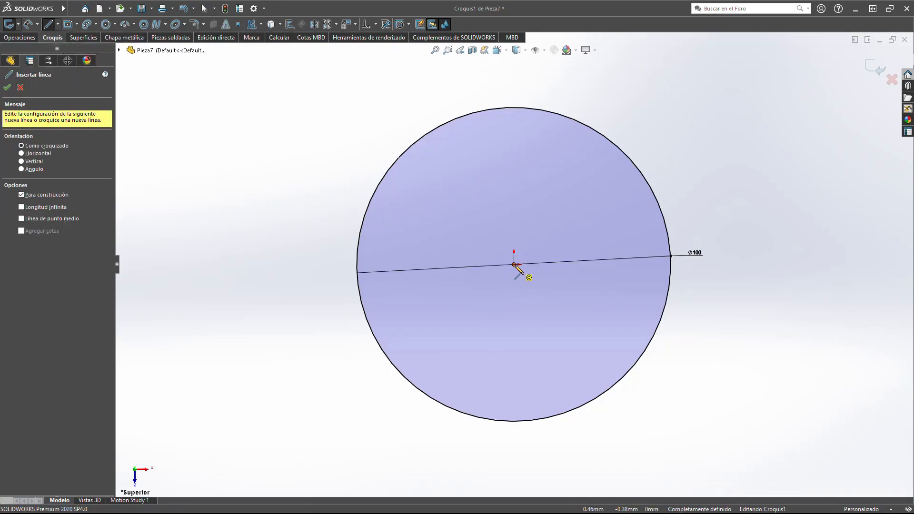
click(514, 265)
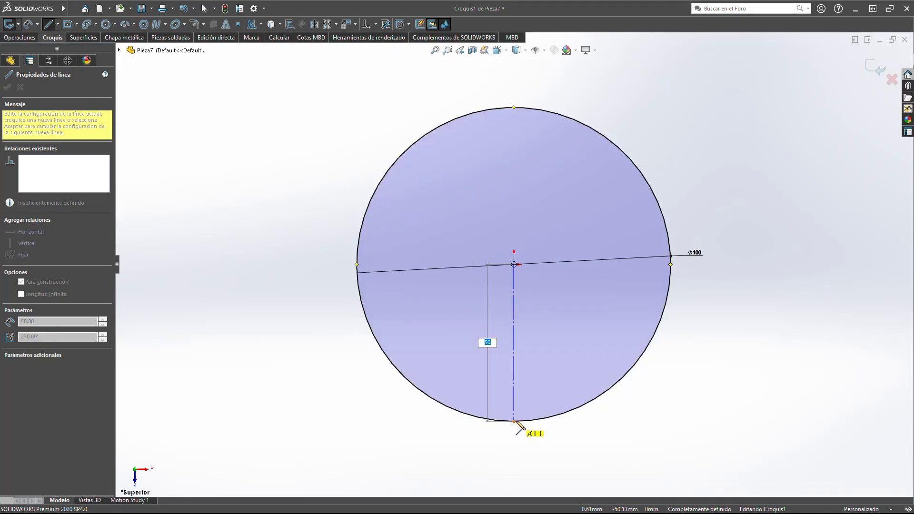
click(514, 422)
key(Escape)
scroll(533, 419, down, 2)
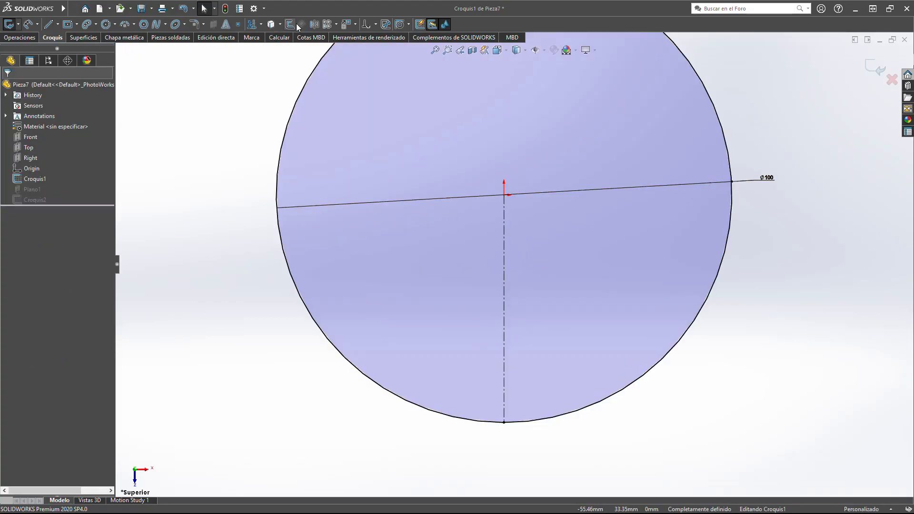
Step: Offset the vertical construction line 3 mm to both sides
click(290, 24)
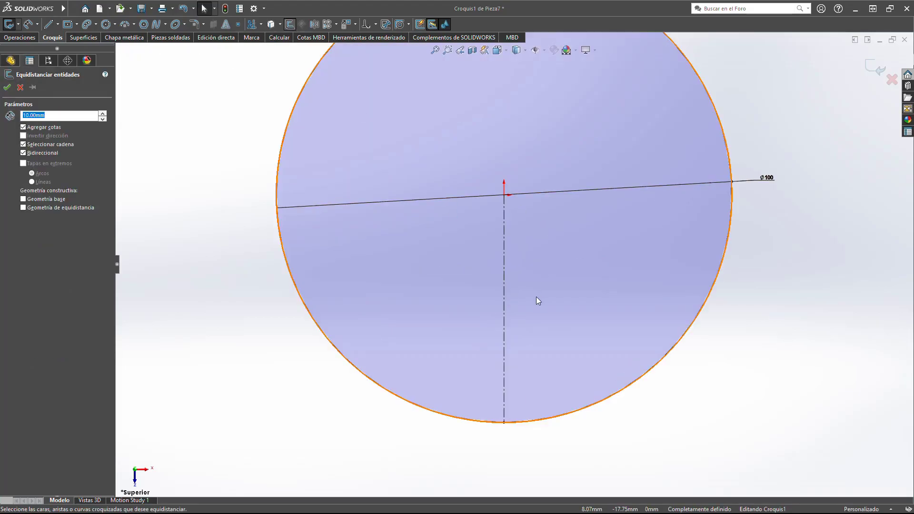
click(504, 301)
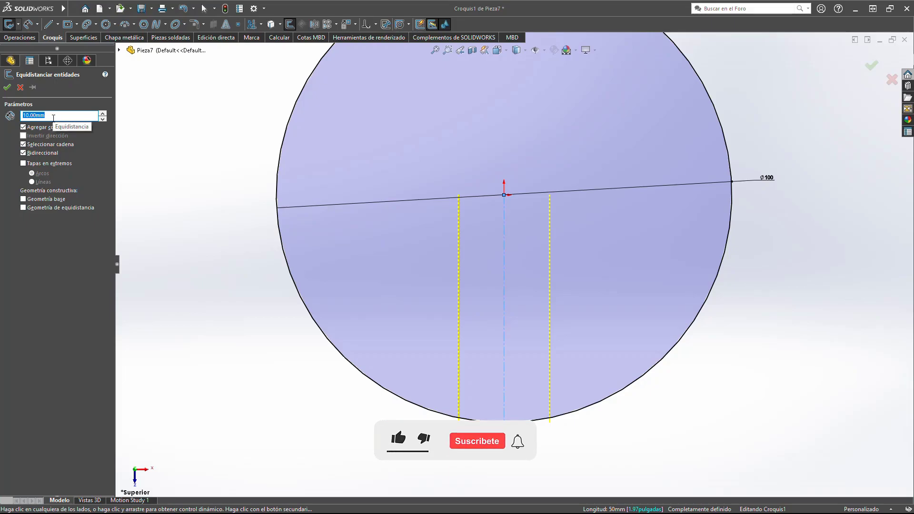
text(3)
key(Return)
key(Return)
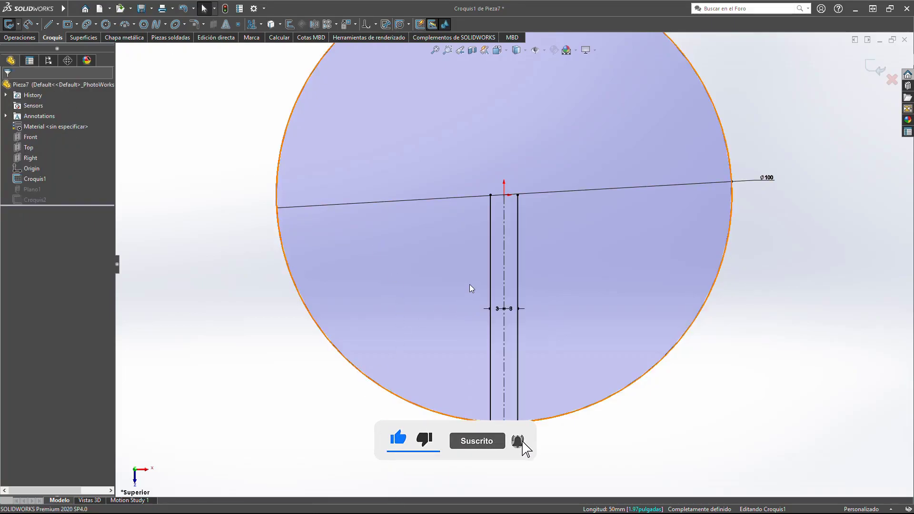
click(492, 257)
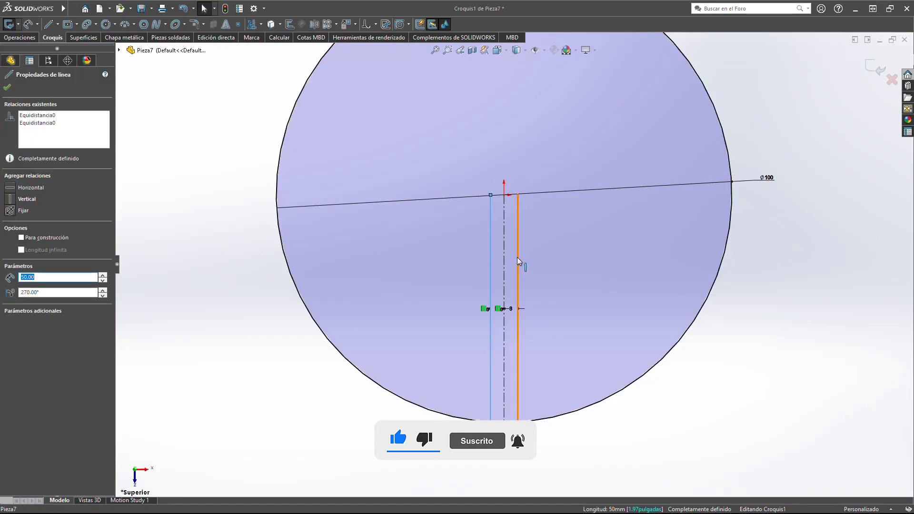
ctrl+click(518, 258)
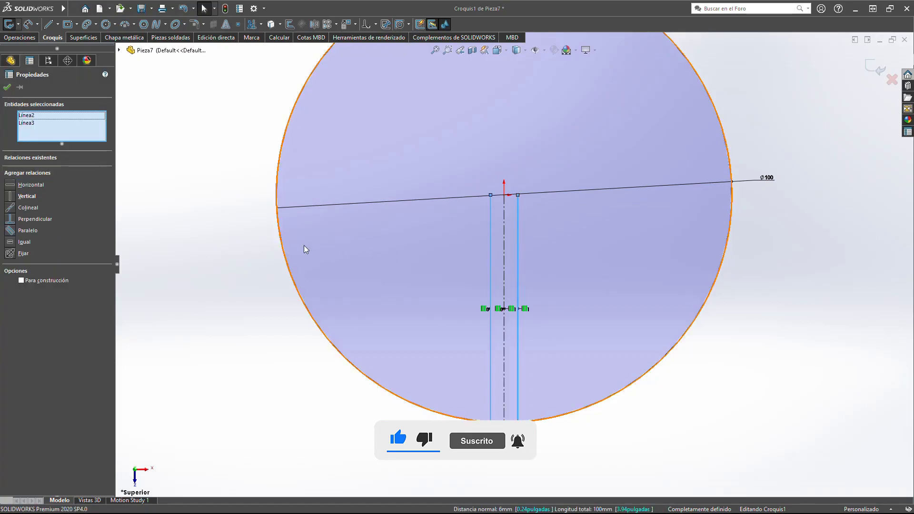
click(207, 296)
Step: Trim the Ø100 arc between the two offset lines and close the sketch
click(252, 24)
scroll(512, 415, down, 5)
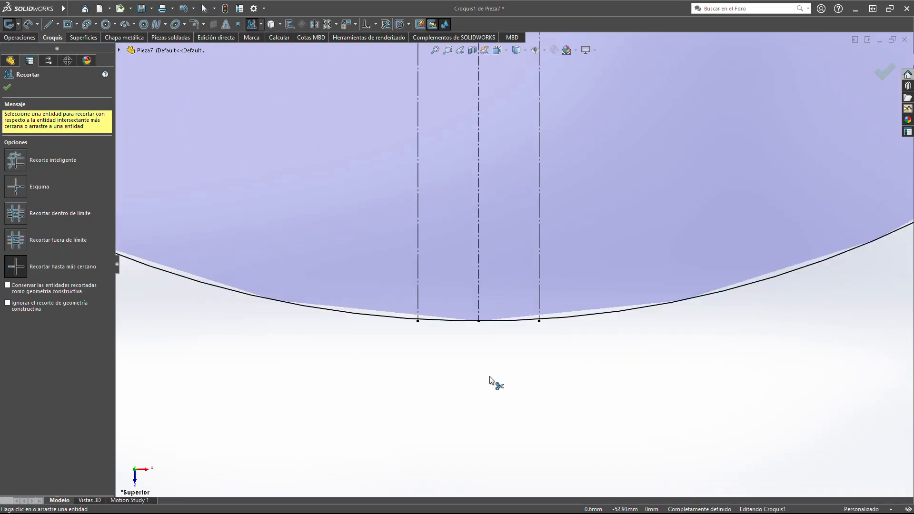
click(469, 328)
scroll(505, 296, up, 3)
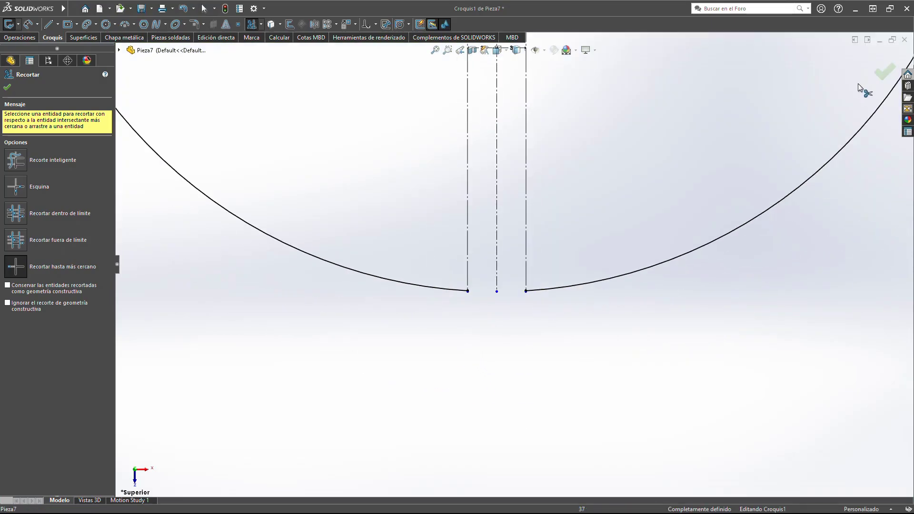
click(876, 74)
scroll(590, 198, up, 4)
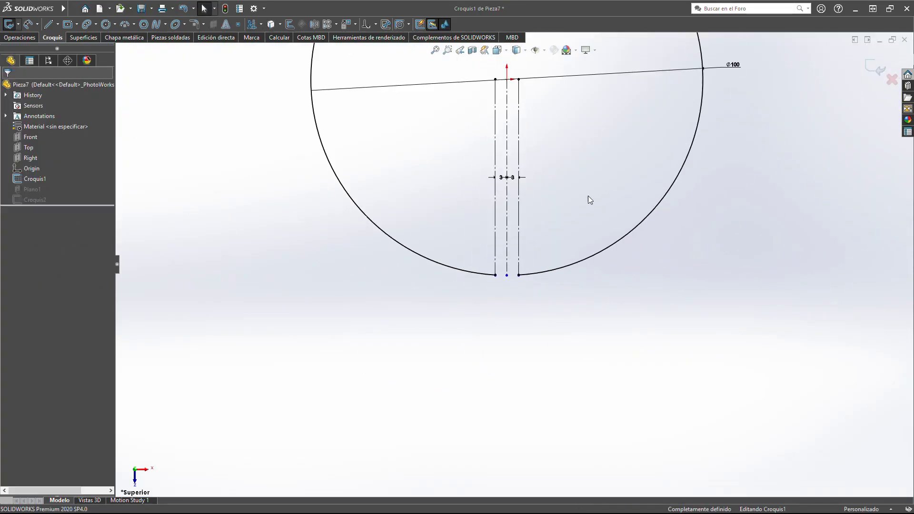
scroll(321, 151, up, 3)
click(876, 69)
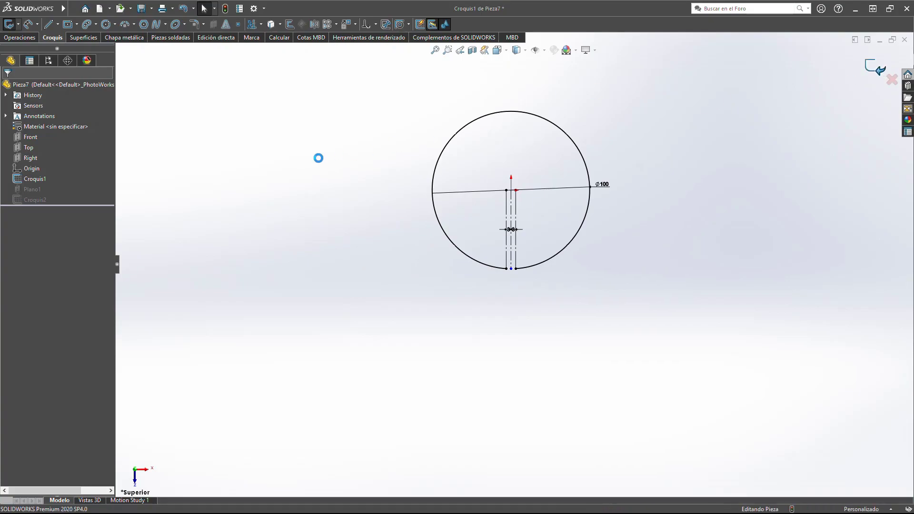
Step: Reopen Croquis2 and offset its centreline 3 mm to both sides
click(32, 179)
click(32, 199)
click(42, 172)
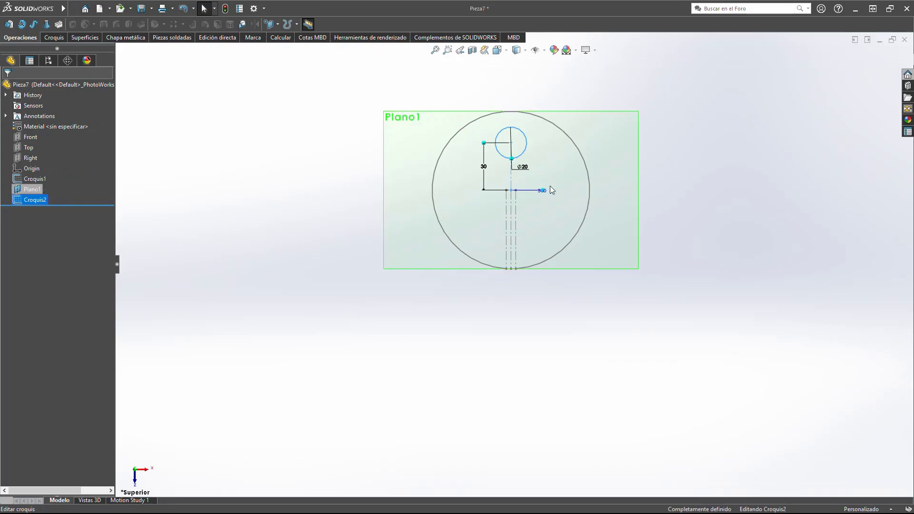
scroll(500, 160, down, 5)
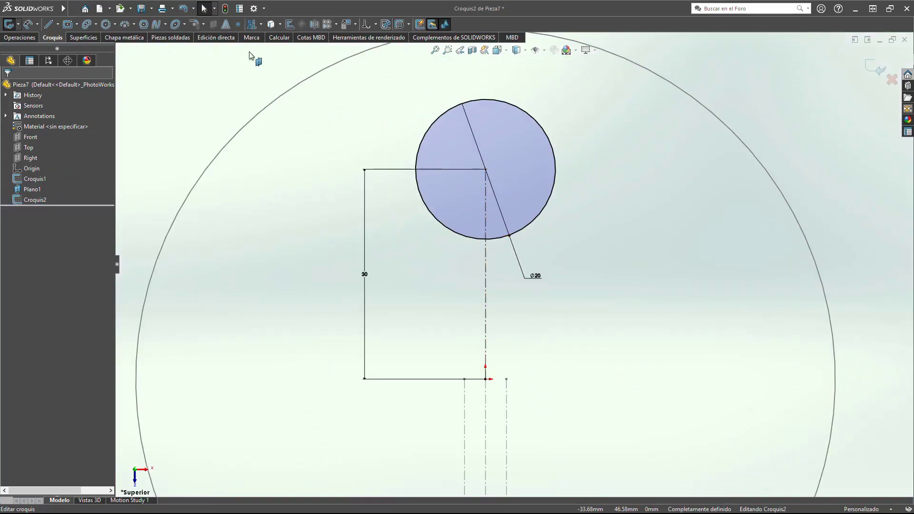
click(289, 24)
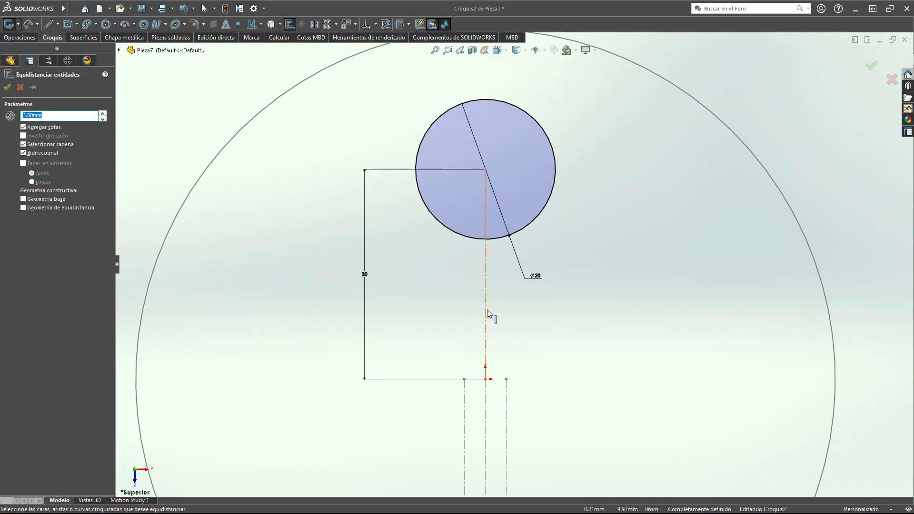
click(488, 311)
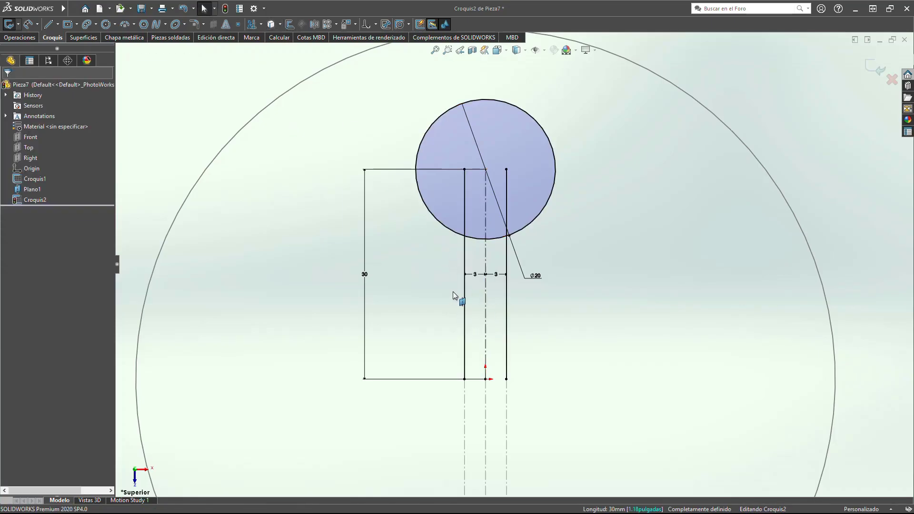
Step: Convert the two offset lines into construction geometry
click(465, 265)
ctrl+click(506, 286)
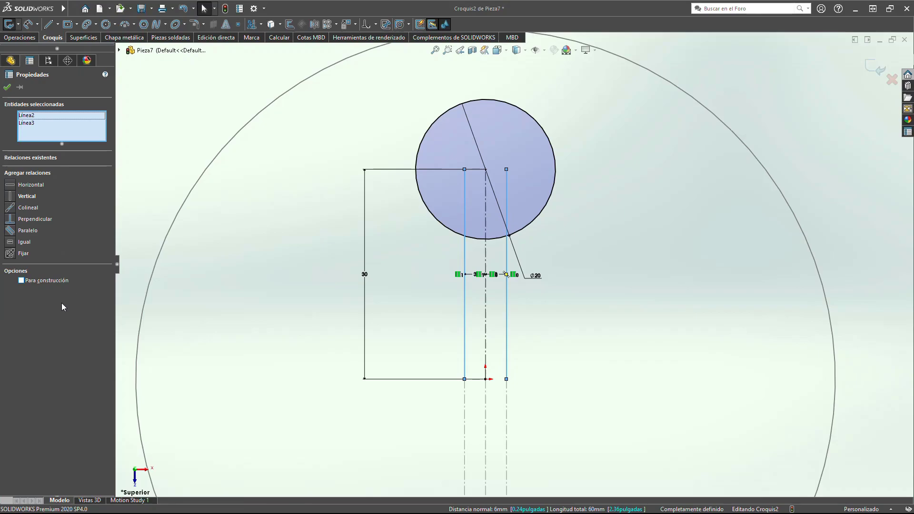
click(28, 283)
click(206, 72)
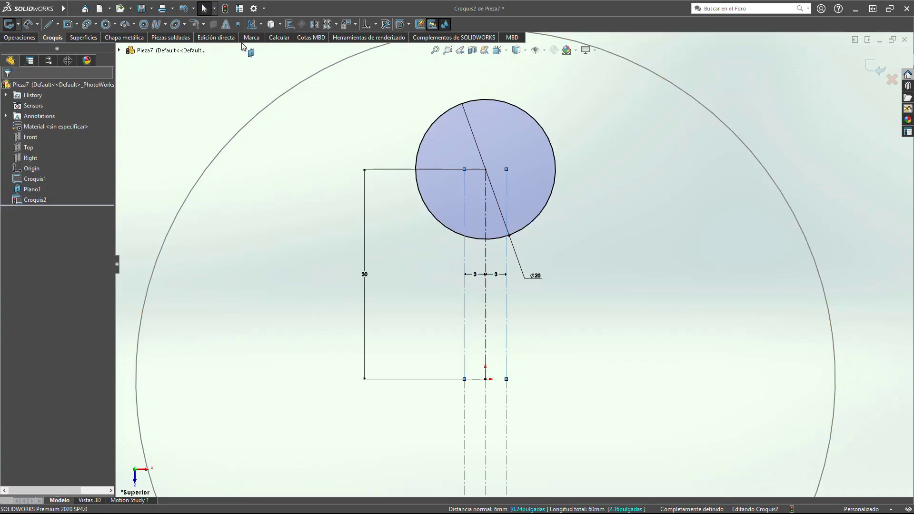
Step: Trim the Ø20 circle's bottom arc between the construction lines and exit the sketch
click(252, 25)
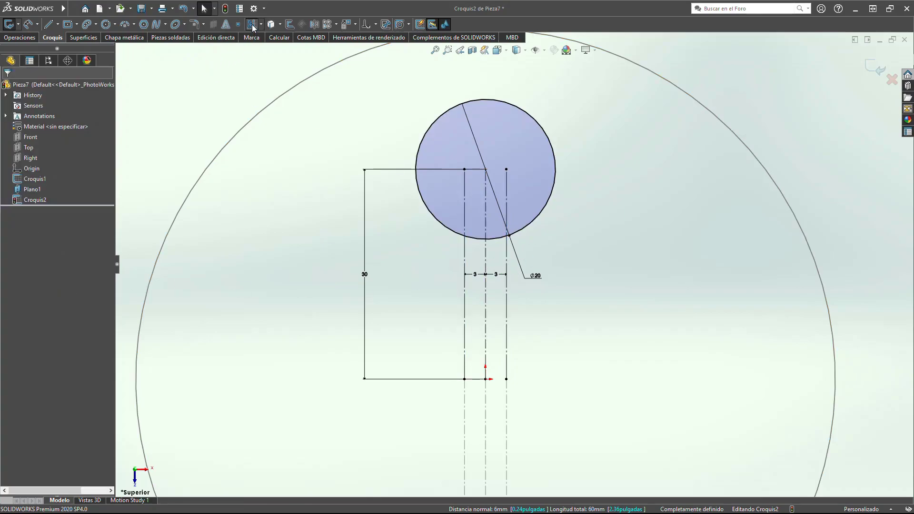
click(476, 239)
click(884, 71)
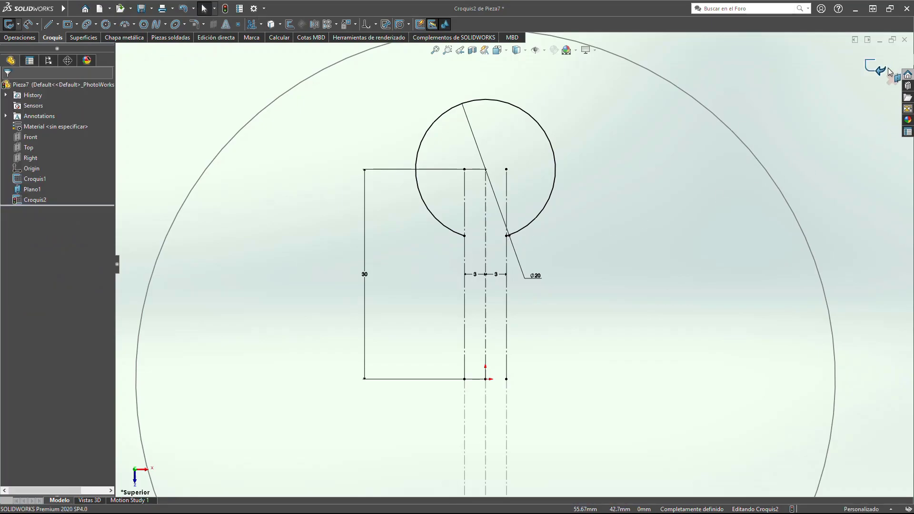
click(877, 73)
scroll(560, 267, up, 3)
Step: Loft-bend the Ø100 Croquis1 circle to the Ø20 Croquis2 circle, creating Pliegues recubiertos1
scroll(561, 267, up, 2)
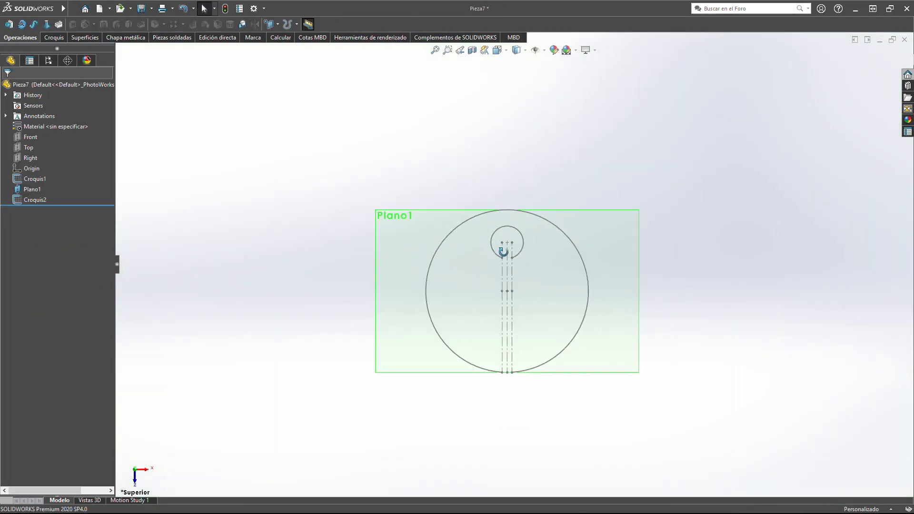
middle_drag(561, 267, 513, 192)
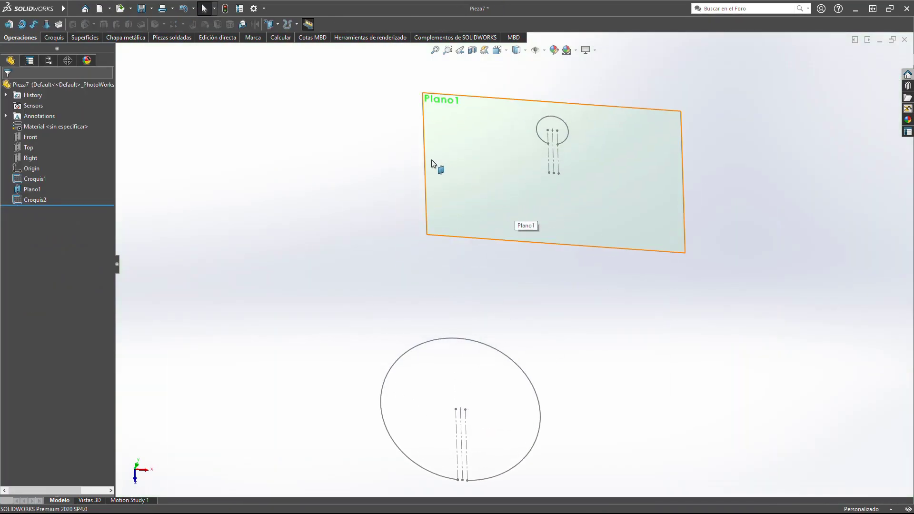
click(136, 38)
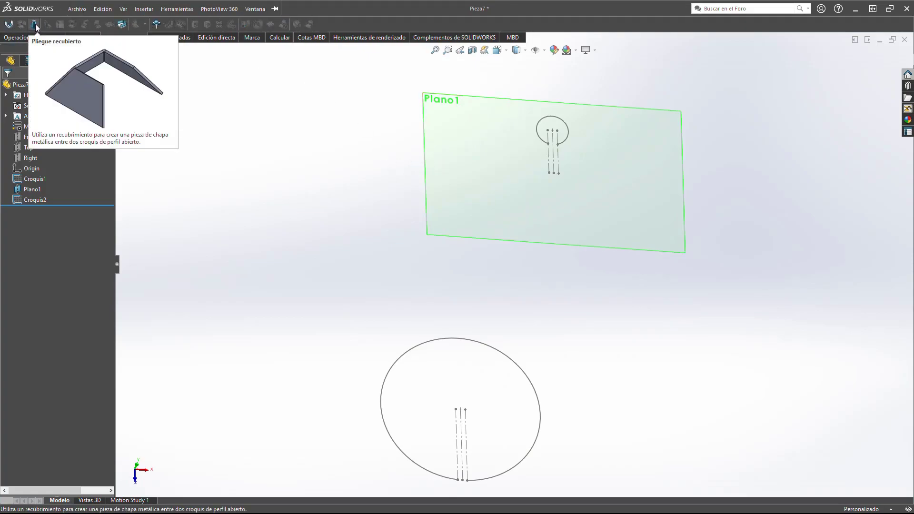
click(35, 24)
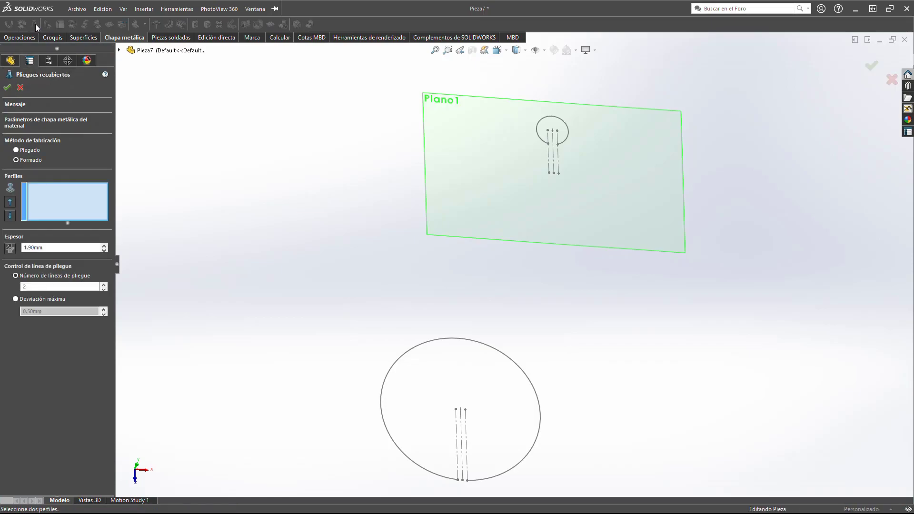
click(381, 394)
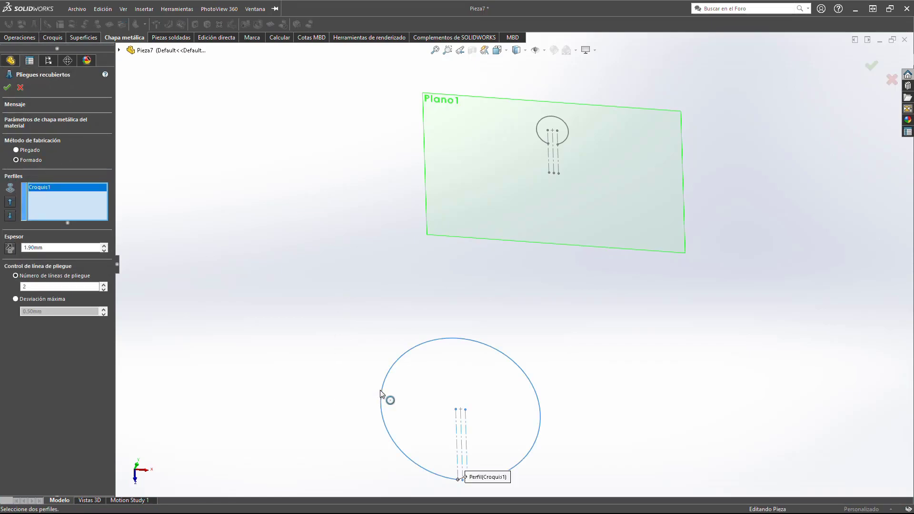
click(543, 146)
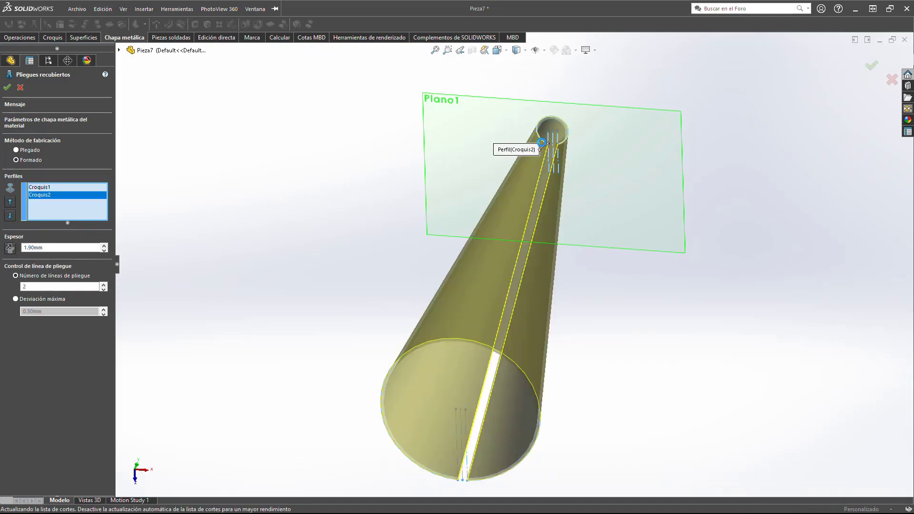
key(Return)
middle_drag(470, 320, 475, 318)
mouse_move(565, 93)
middle_down()
mouse_move(428, 235)
mouse_move(476, 180)
mouse_move(449, 267)
mouse_move(461, 225)
mouse_move(409, 290)
mouse_move(385, 285)
middle_up()
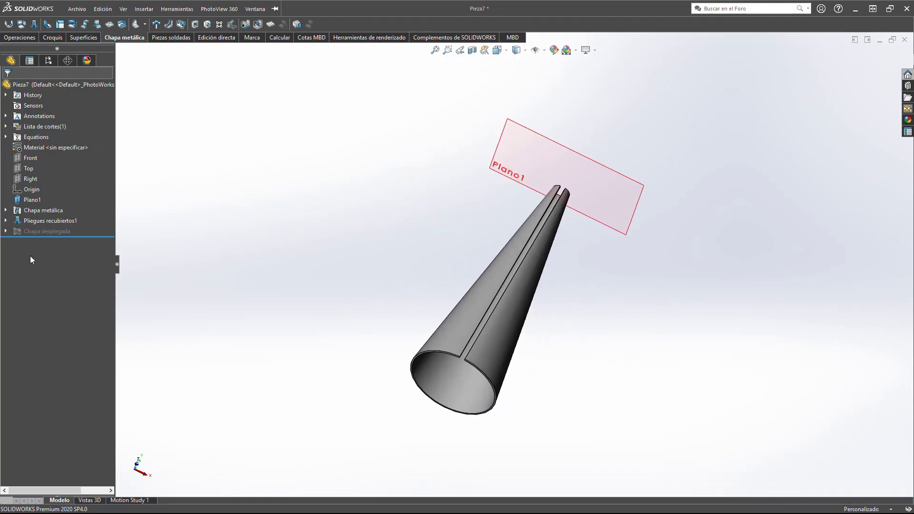
click(10, 231)
click(36, 241)
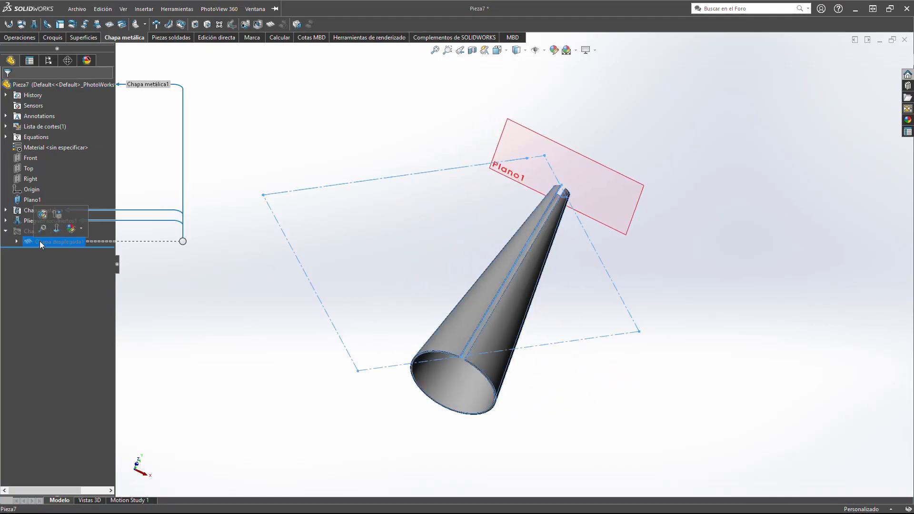
click(56, 215)
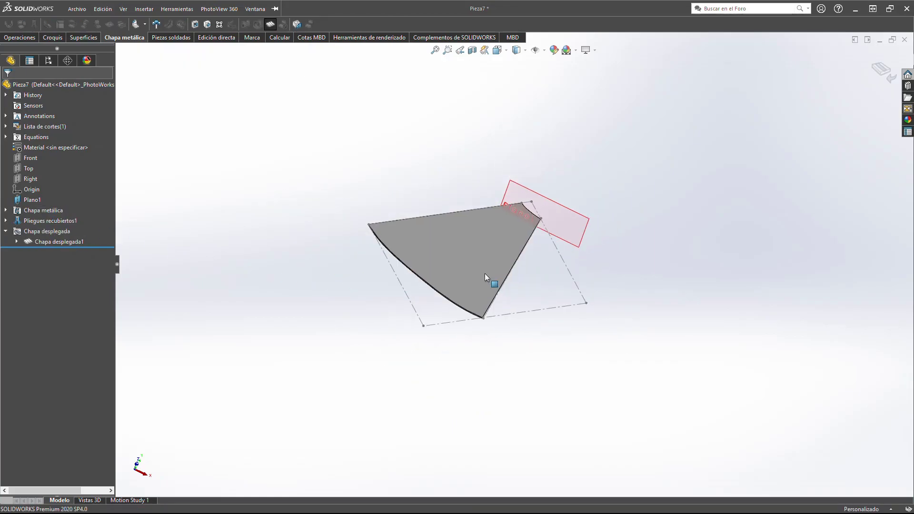
mouse_move(485, 273)
middle_down()
mouse_move(444, 364)
mouse_move(466, 352)
middle_up()
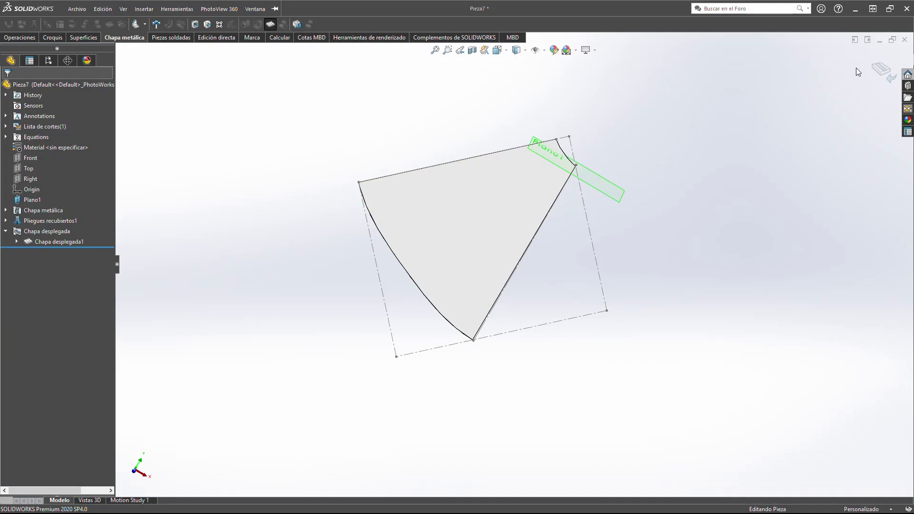
click(882, 70)
mouse_move(618, 220)
middle_down()
mouse_move(396, 363)
mouse_move(374, 247)
middle_up()
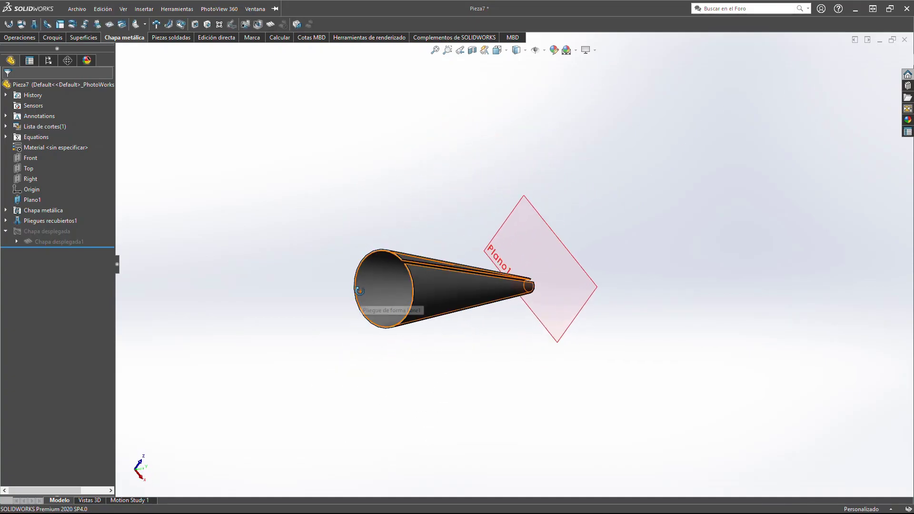
mouse_move(356, 305)
middle_down()
mouse_move(407, 173)
mouse_move(419, 253)
middle_up()
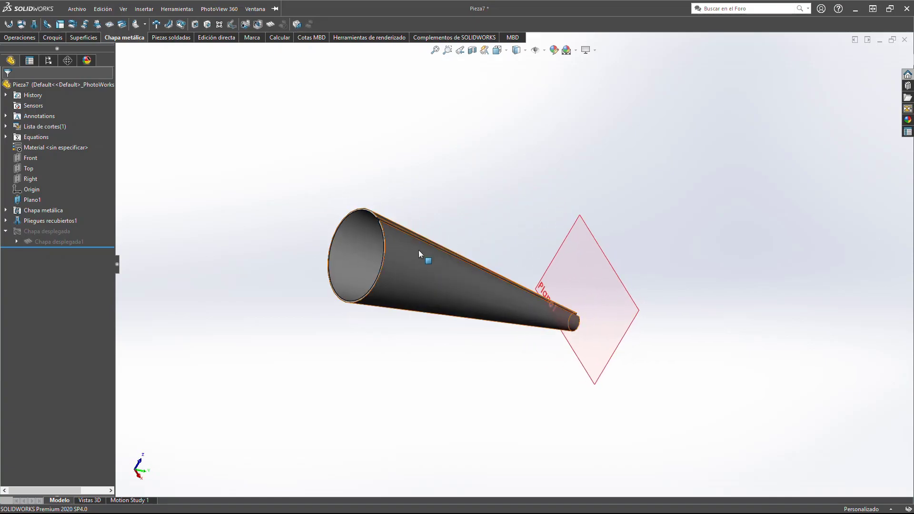